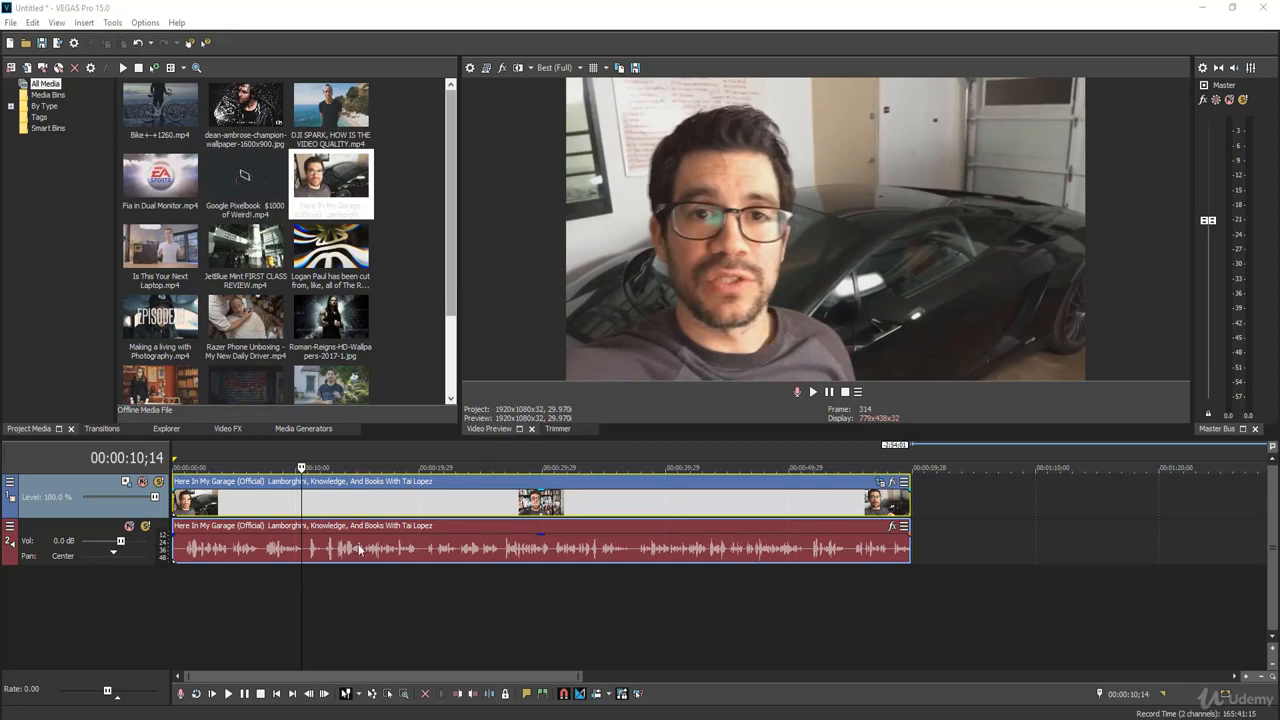
Step: Examine which buttons are enabled for video event headers in the visible button set, leaving the selection as it is
{"action": "left_click", "coordinate": [344, 505]}
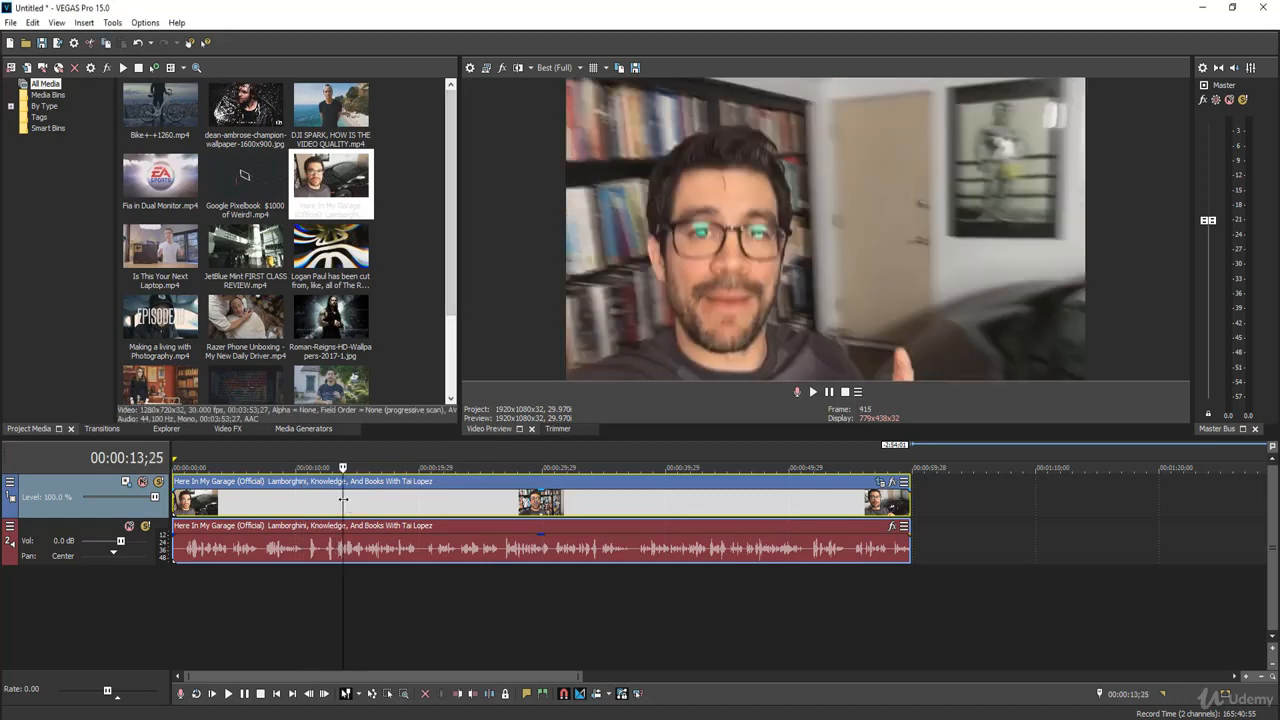
{"action": "mouse_move", "coordinate": [345, 504]}
{"action": "left_mouse_down"}
{"action": "mouse_move", "coordinate": [207, 504]}
{"action": "mouse_move", "coordinate": [394, 504]}
{"action": "mouse_move", "coordinate": [334, 504]}
{"action": "left_mouse_up"}
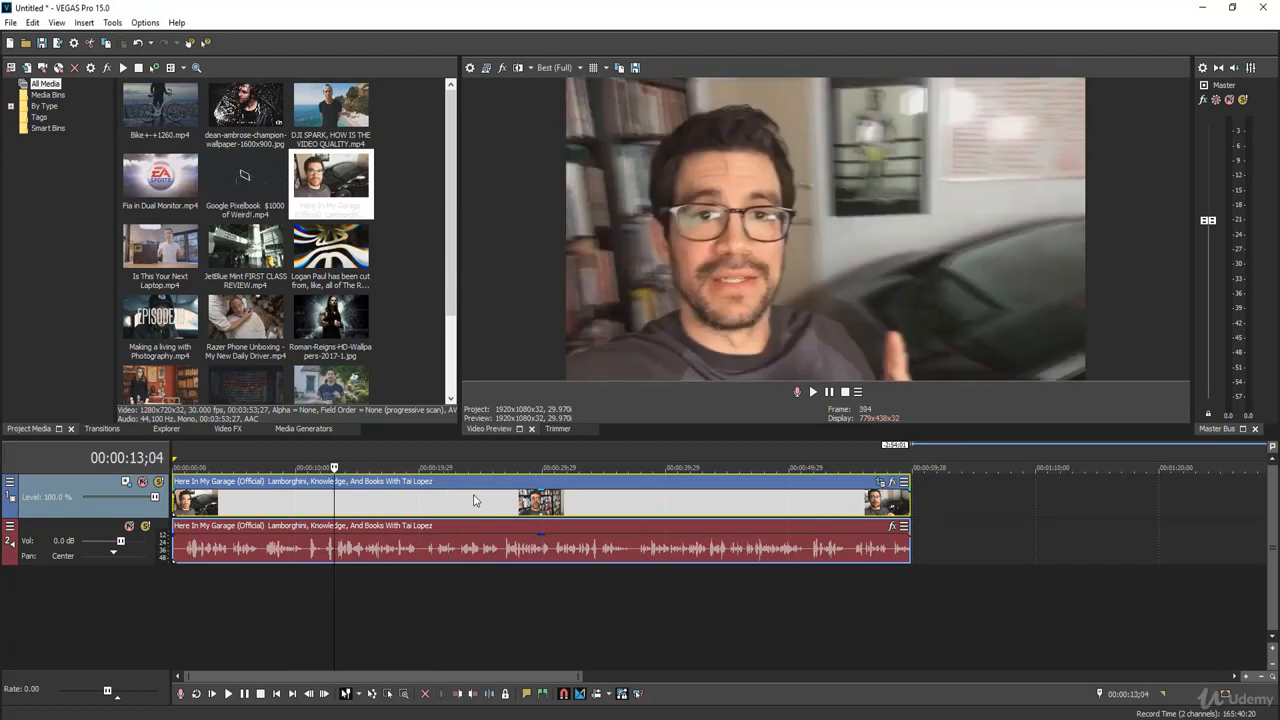
{"action": "left_click", "coordinate": [903, 484]}
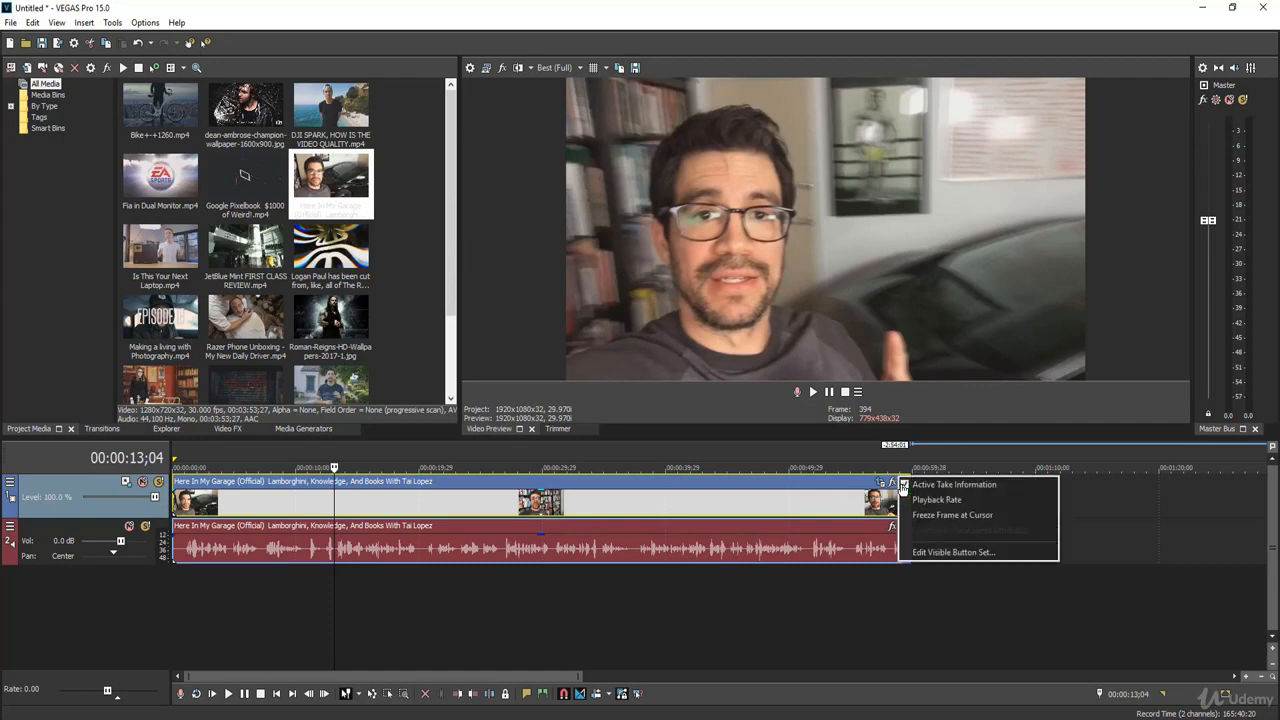
{"action": "left_click", "coordinate": [922, 555]}
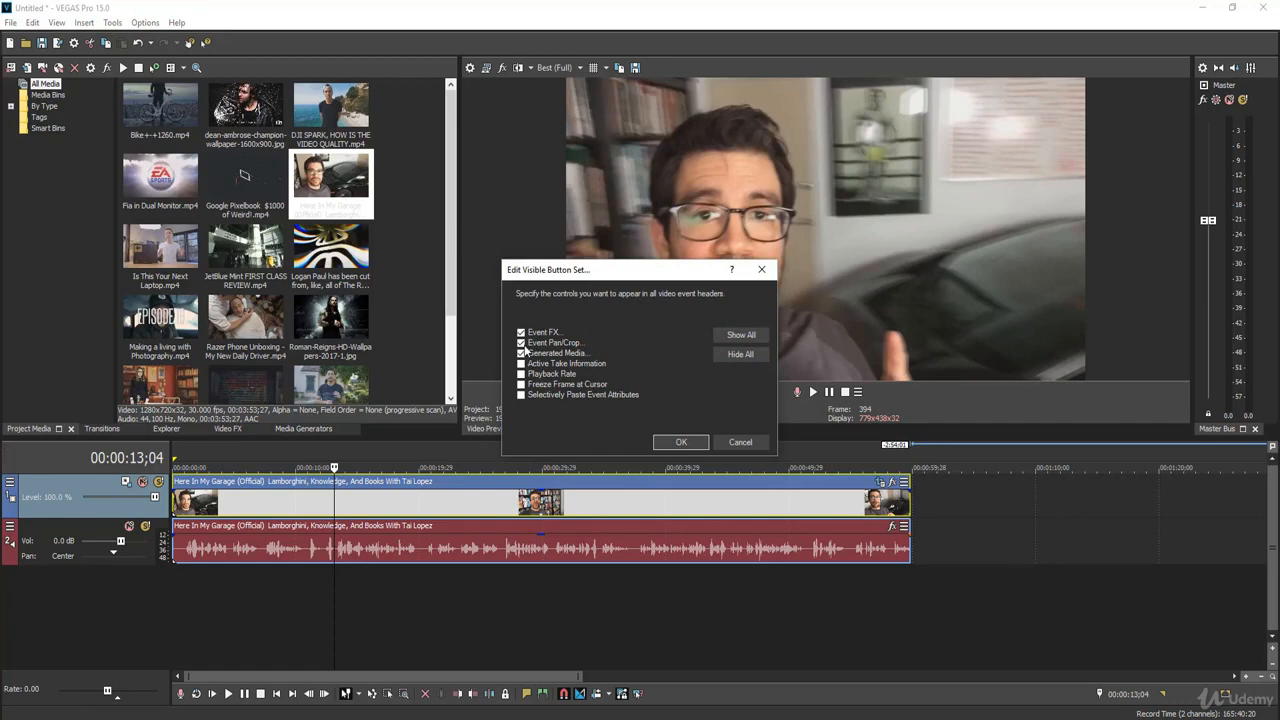
{"action": "left_click", "coordinate": [677, 441]}
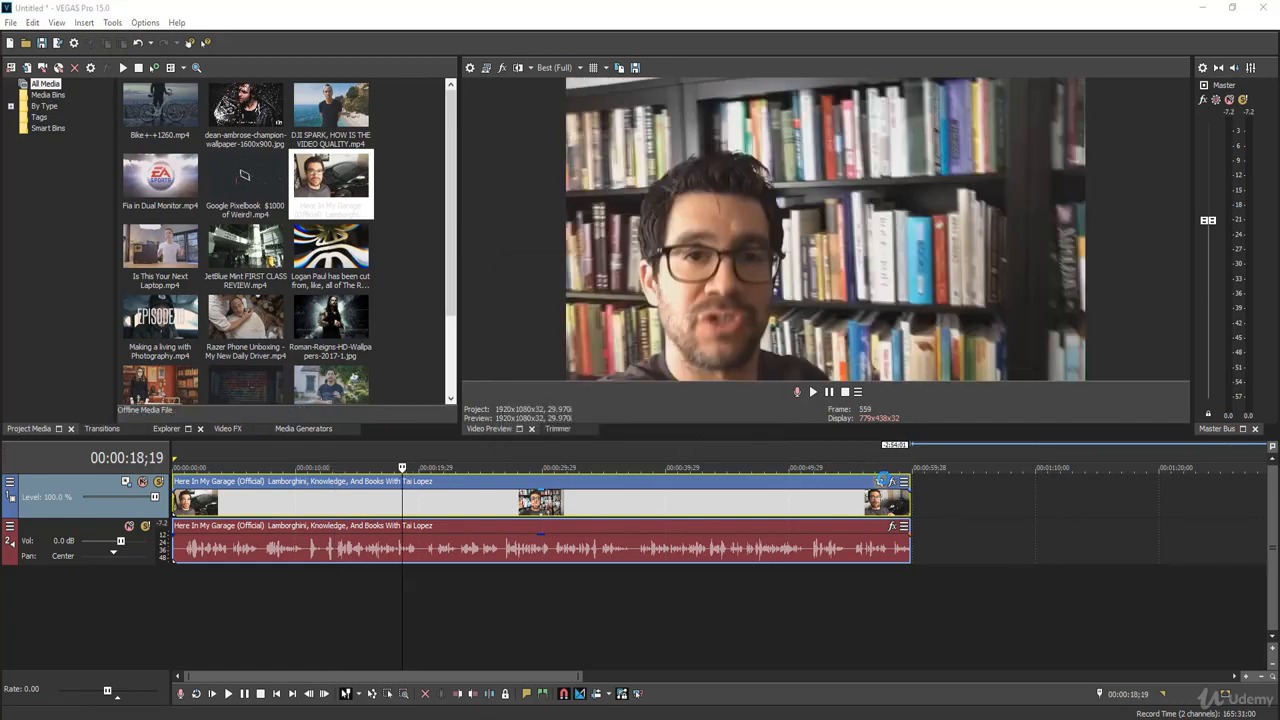
Step: Crop the garage clip with Event Pan/Crop to about 941 × 529, centred at about X 497, Y 324
{"action": "left_click", "coordinate": [881, 481]}
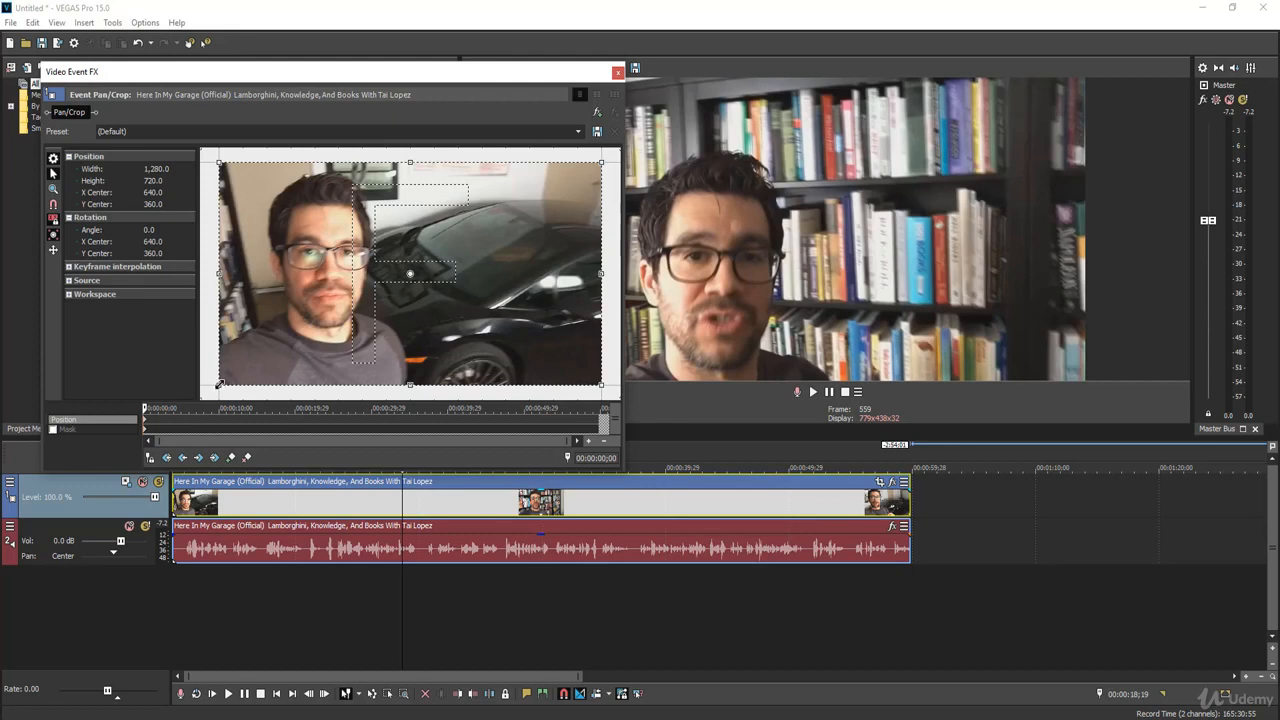
{"action": "left_click_drag", "start_coordinate": [220, 383], "coordinate": [269, 356]}
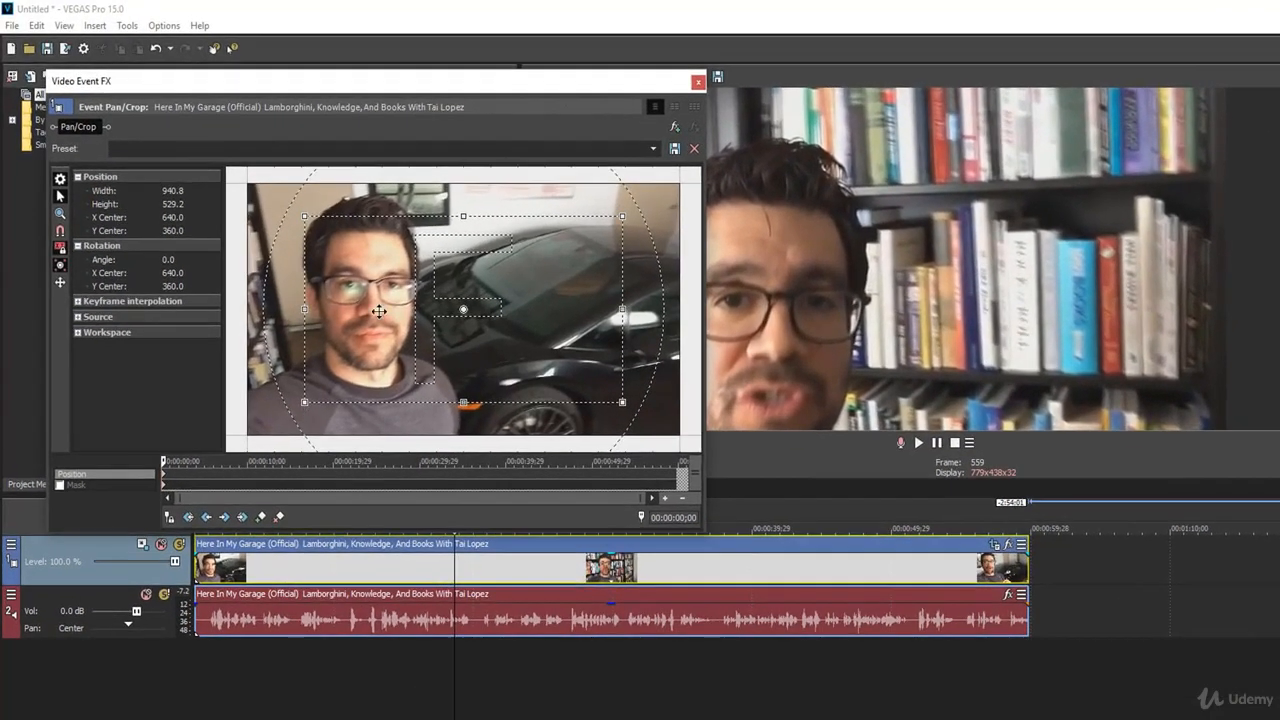
{"action": "mouse_move", "coordinate": [460, 352]}
{"action": "left_mouse_down"}
{"action": "mouse_move", "coordinate": [512, 321]}
{"action": "mouse_move", "coordinate": [468, 347]}
{"action": "left_mouse_up"}
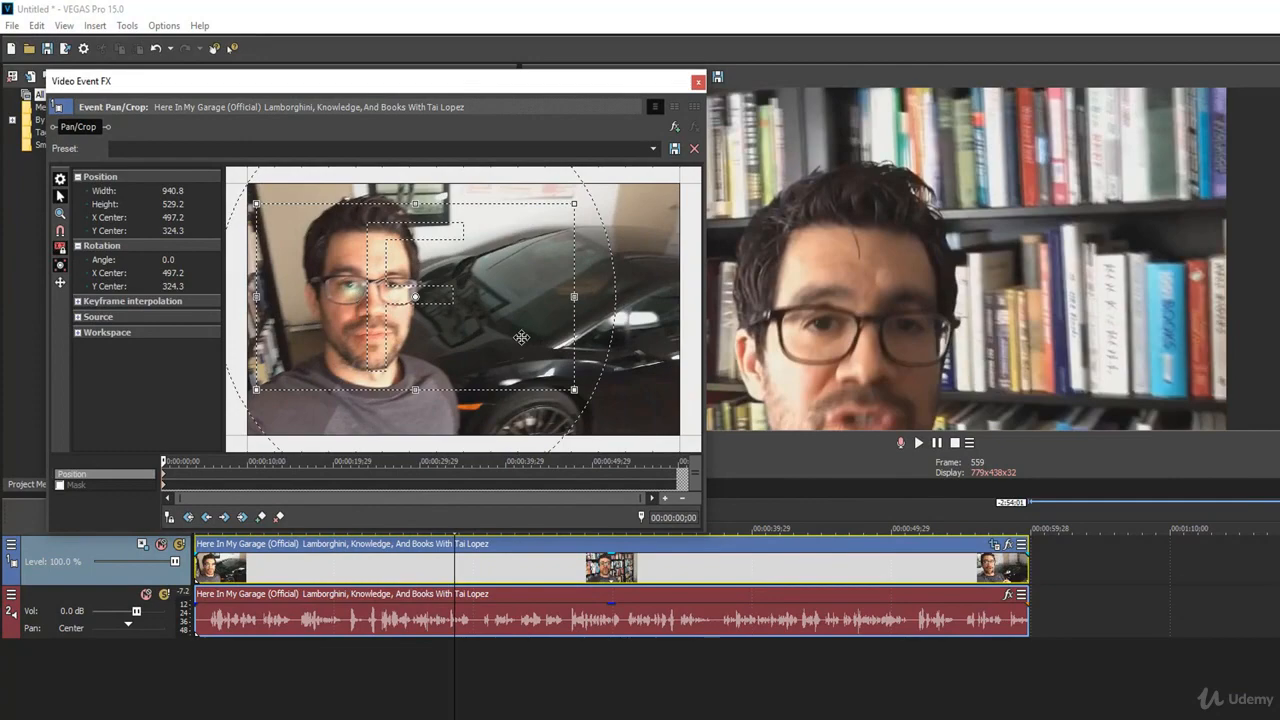
{"action": "left_click", "coordinate": [698, 82]}
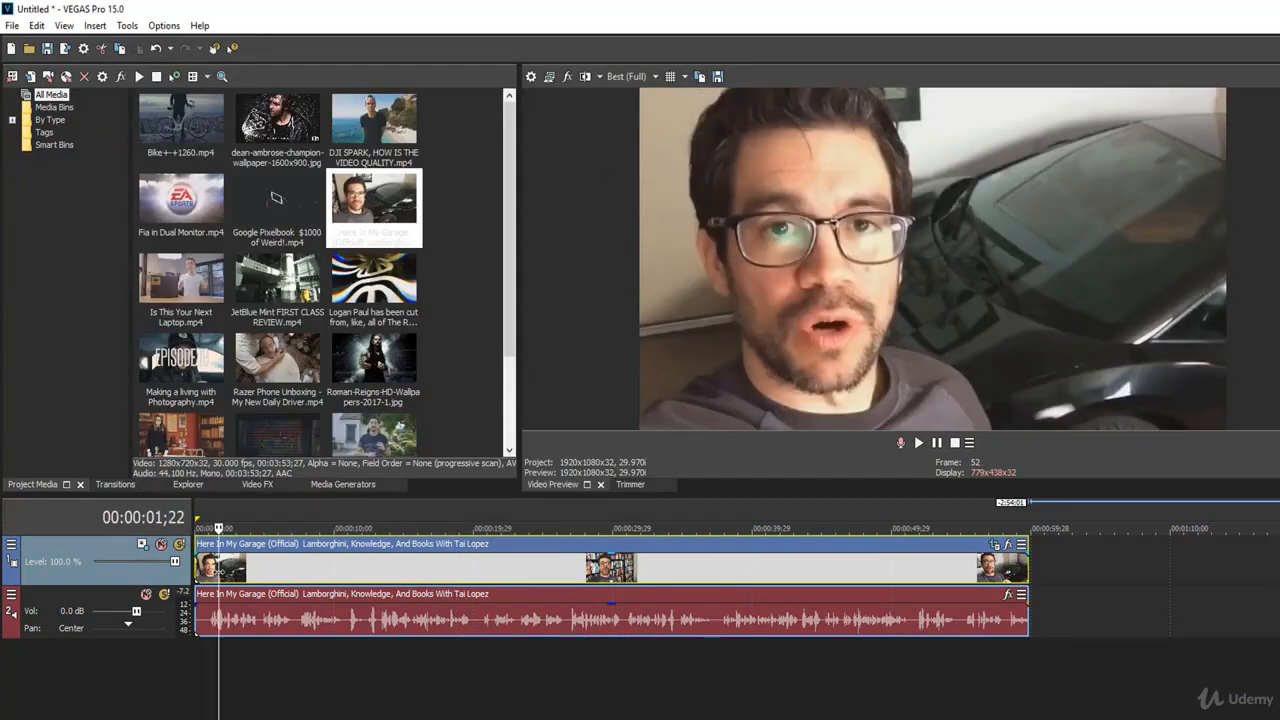
Step: Play back the cropped clip at several points on the timeline to check the framing
{"action": "key", "text": "space"}
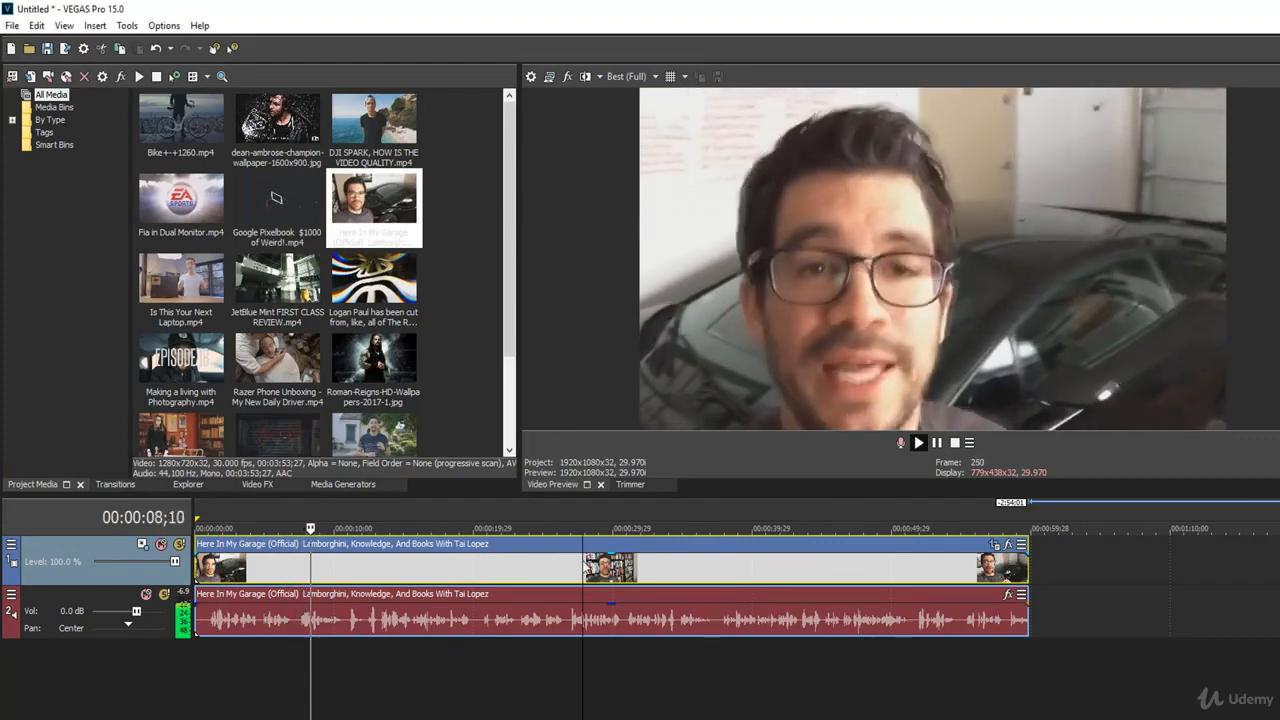
{"action": "key", "text": "space"}
{"action": "key", "text": "space"}
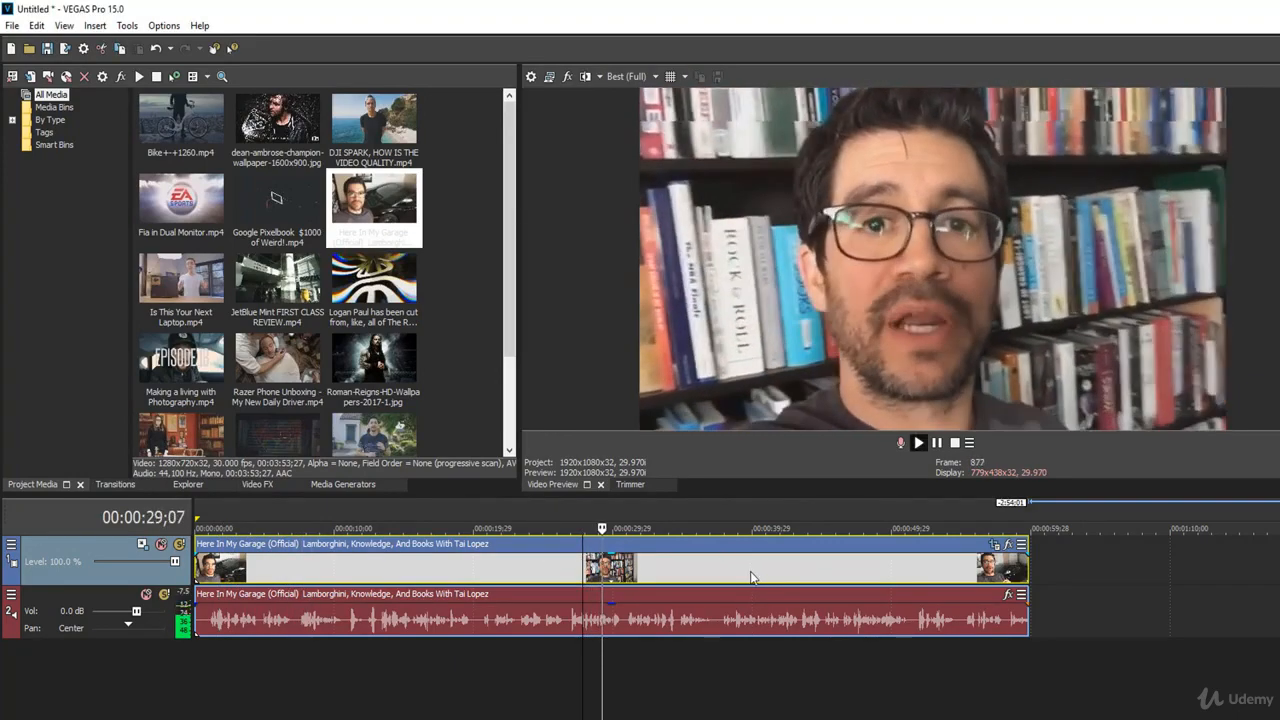
{"action": "key", "text": "space"}
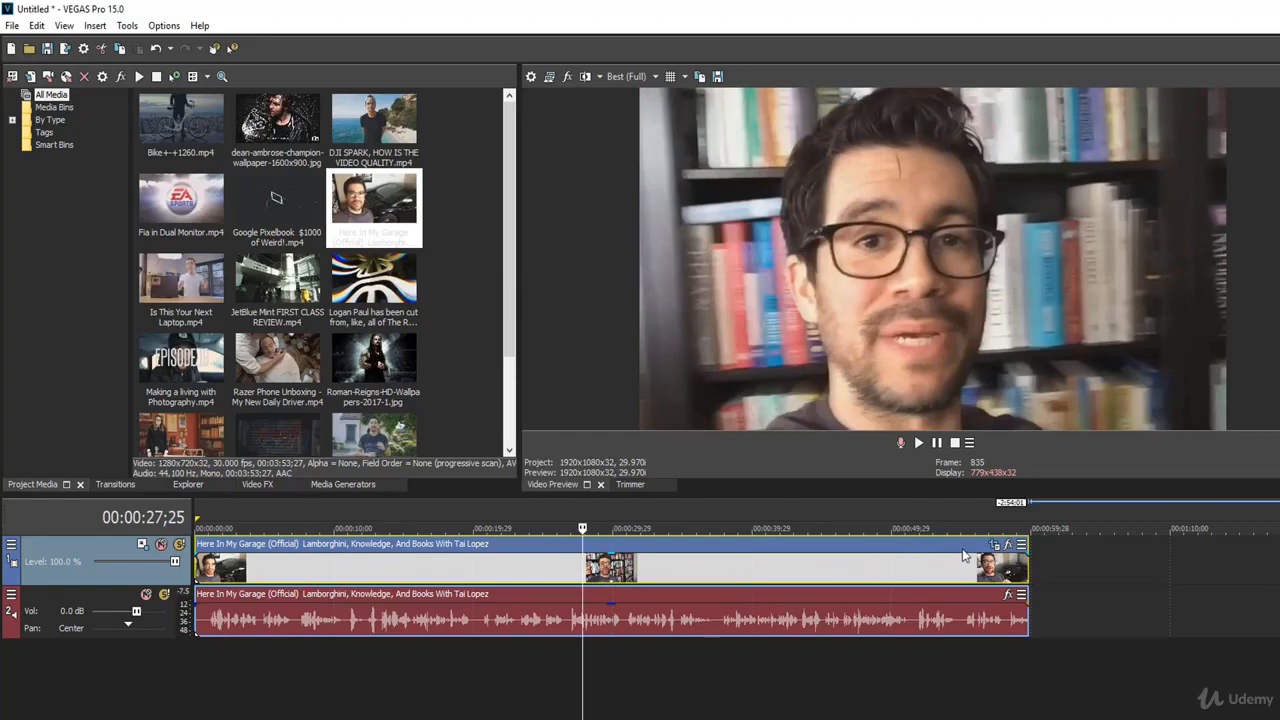
Step: Reopen the clip's Event Pan/Crop settings and restore the crop frame to its default
{"action": "left_click", "coordinate": [995, 545]}
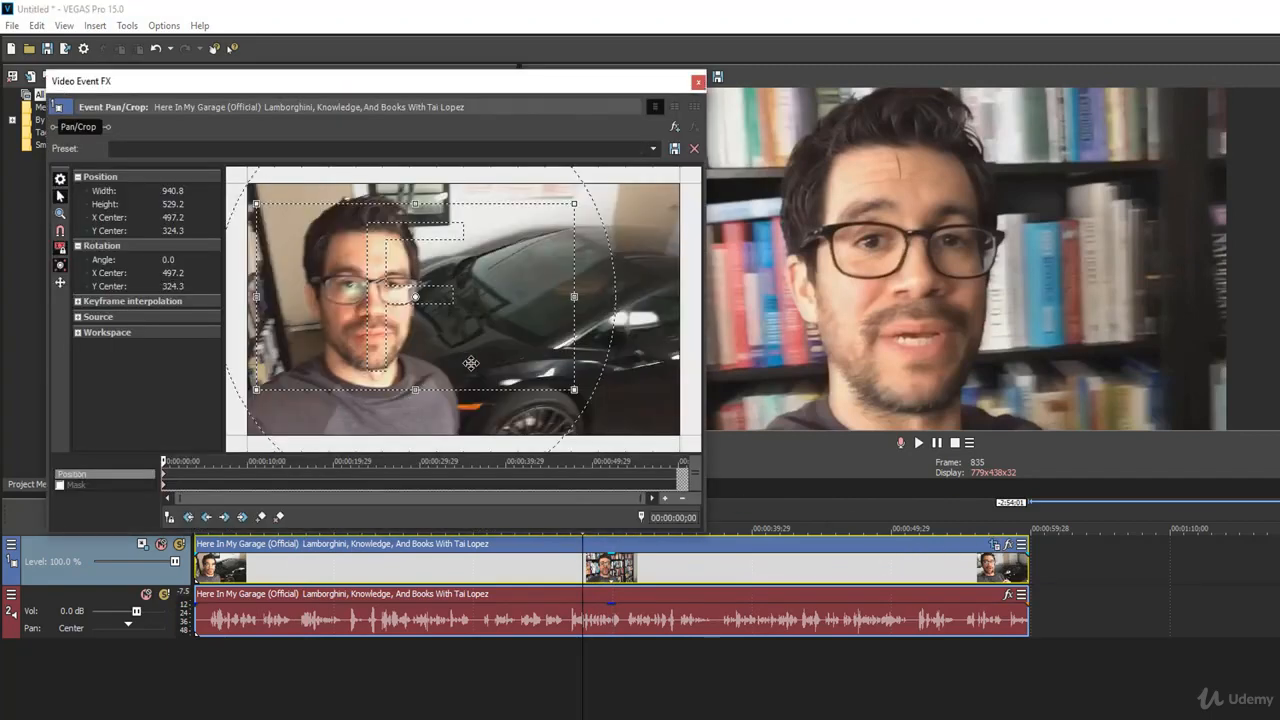
{"action": "right_click", "coordinate": [483, 296]}
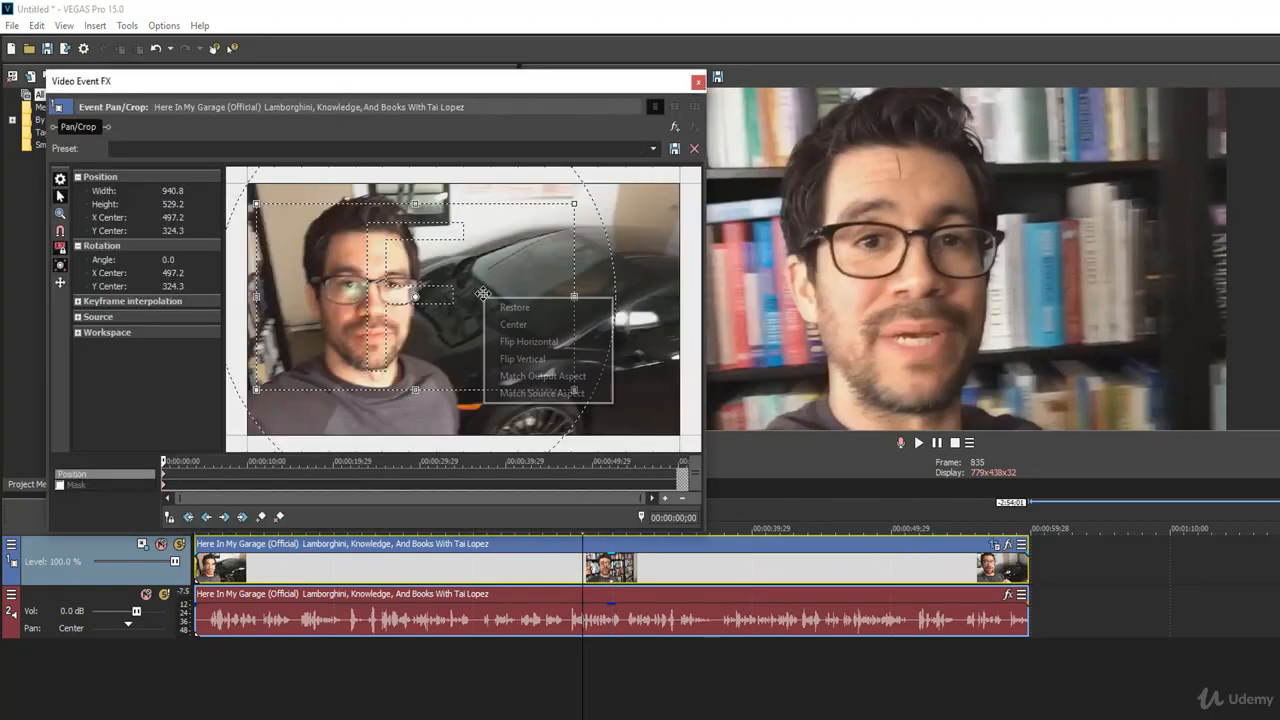
{"action": "left_click", "coordinate": [519, 310]}
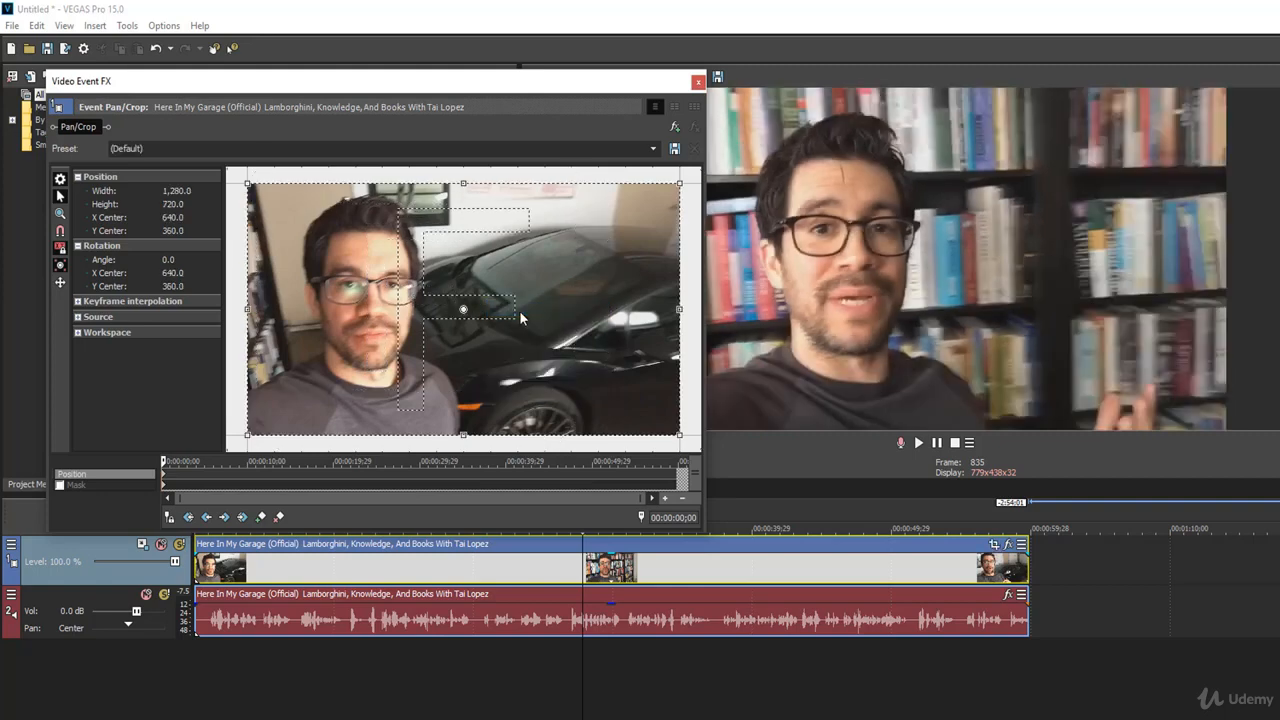
{"action": "left_click", "coordinate": [62, 219]}
{"action": "right_click", "coordinate": [463, 310]}
{"action": "left_click", "coordinate": [463, 310]}
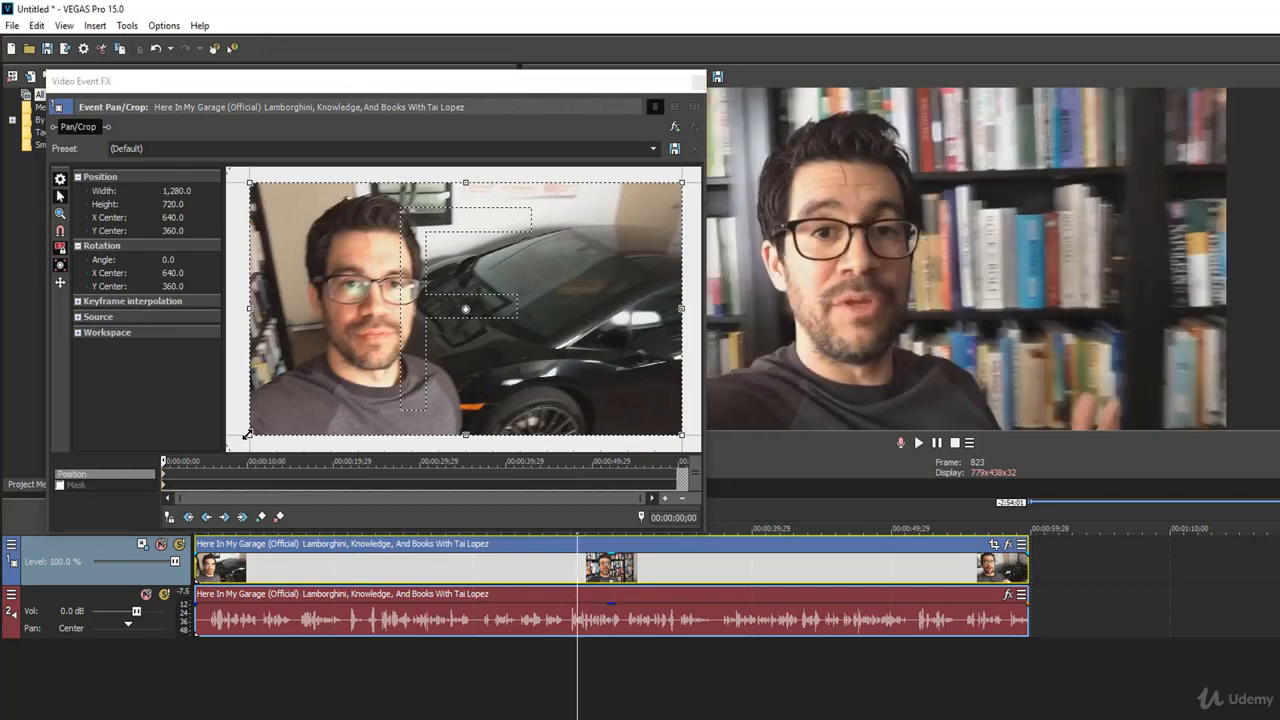
Step: Try resizing the crop frame with and without its proportions kept, and restore it to the default
{"action": "mouse_move", "coordinate": [249, 436]}
{"action": "left_mouse_down"}
{"action": "mouse_move", "coordinate": [285, 414]}
{"action": "mouse_move", "coordinate": [268, 426]}
{"action": "left_mouse_up"}
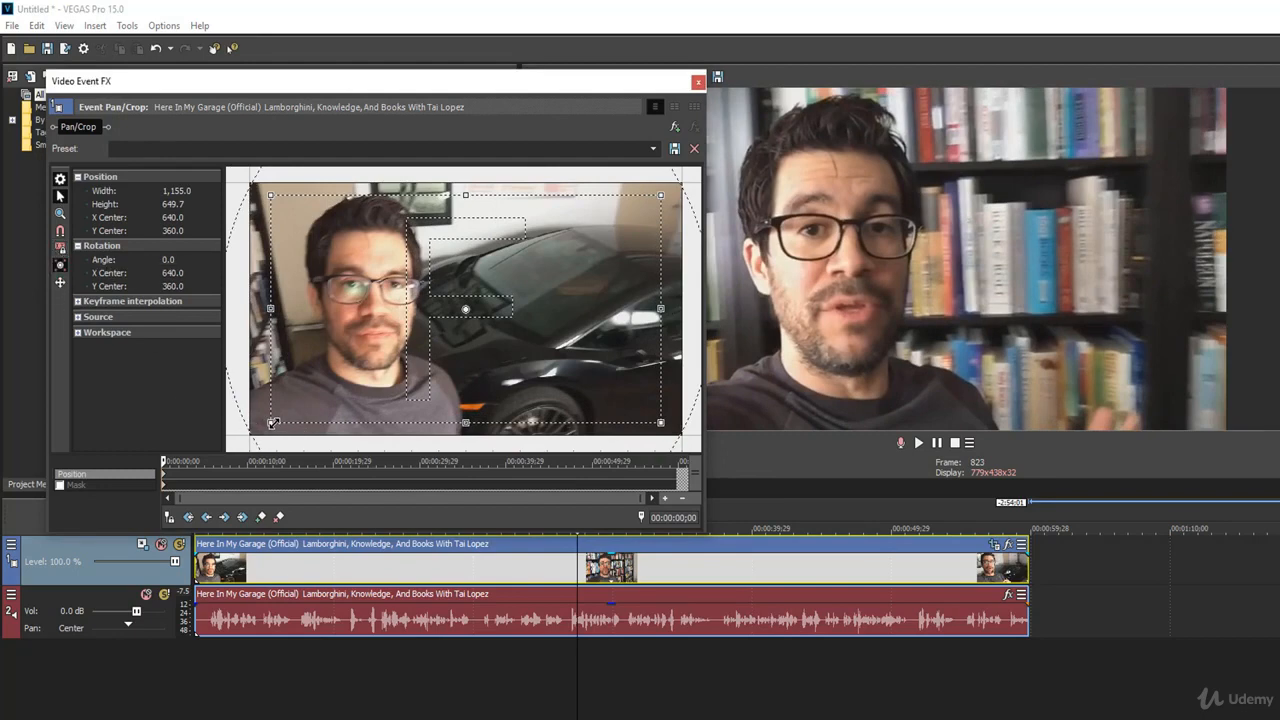
{"action": "left_click_drag", "start_coordinate": [272, 310], "coordinate": [268, 316]}
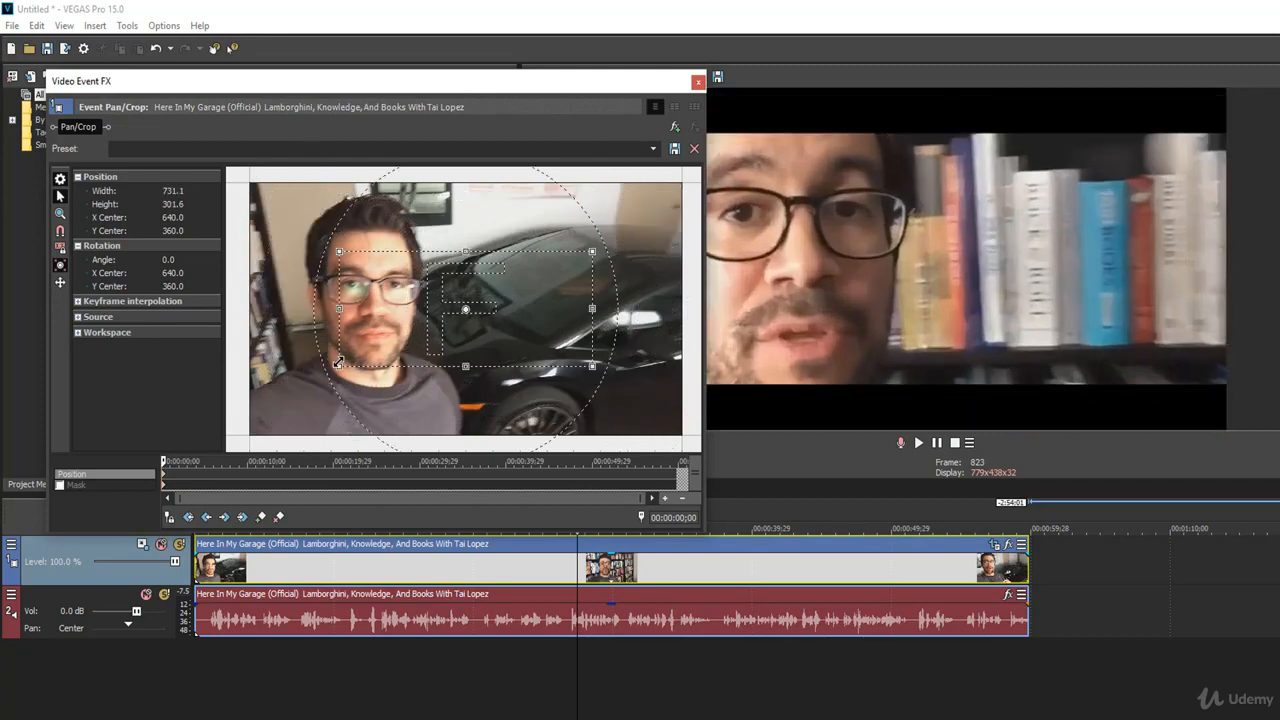
{"action": "mouse_move", "coordinate": [272, 422]}
{"action": "left_mouse_down"}
{"action": "mouse_move", "coordinate": [280, 412]}
{"action": "mouse_move", "coordinate": [260, 427]}
{"action": "mouse_move", "coordinate": [275, 419]}
{"action": "left_mouse_up"}
{"action": "right_click", "coordinate": [357, 294]}
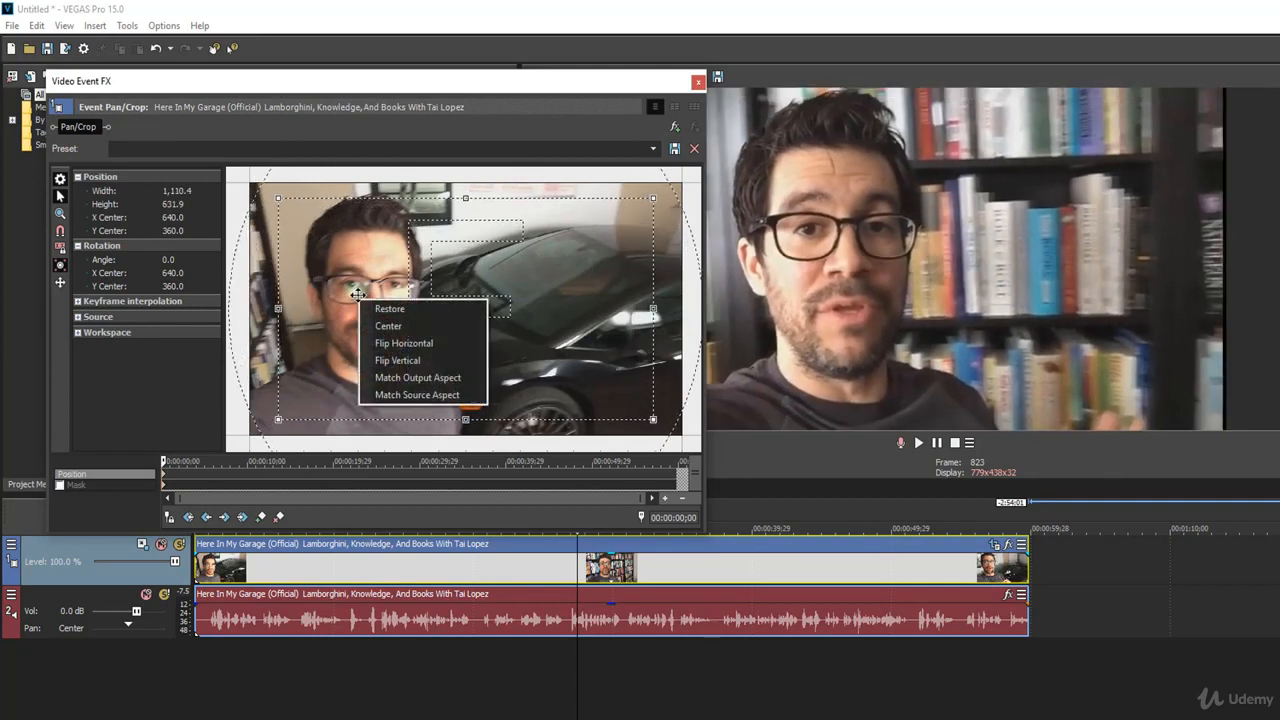
{"action": "left_click", "coordinate": [362, 306]}
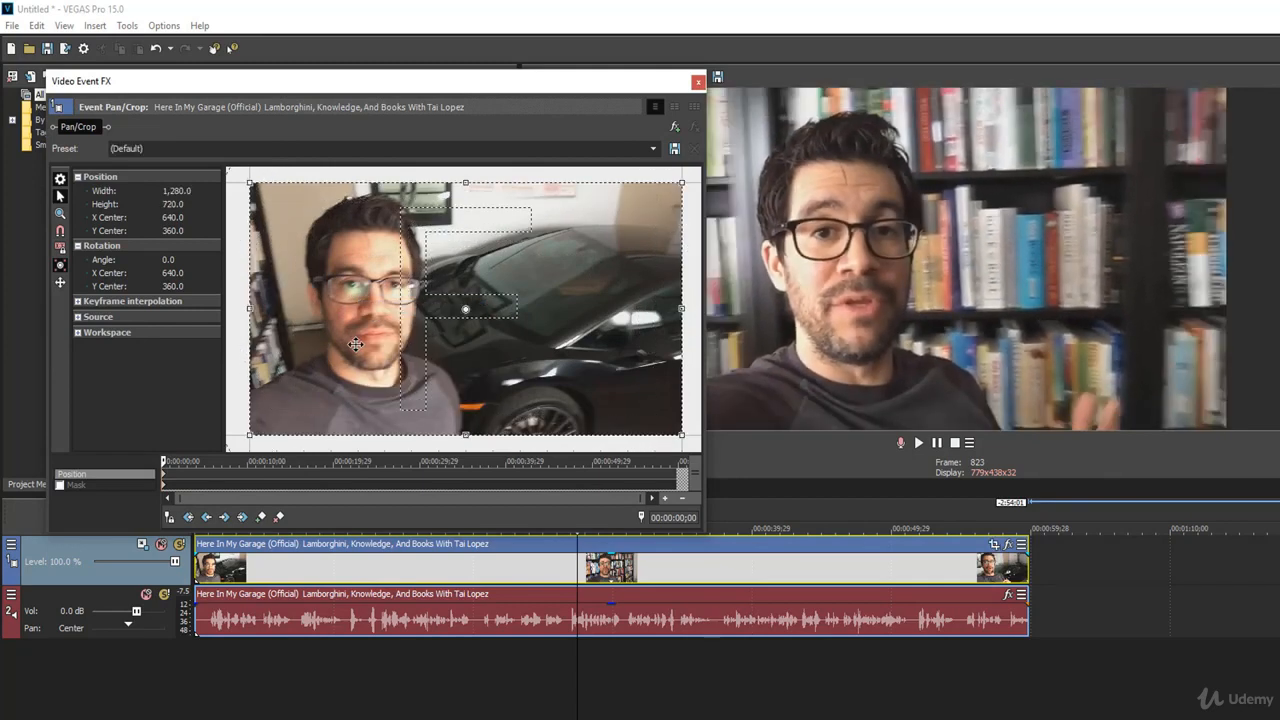
Step: Try shrinking the crop frame to about 1,066 × 533 and moving it with horizontal-only and vertical-only movement, and restore the default frame
{"action": "left_click", "coordinate": [58, 285]}
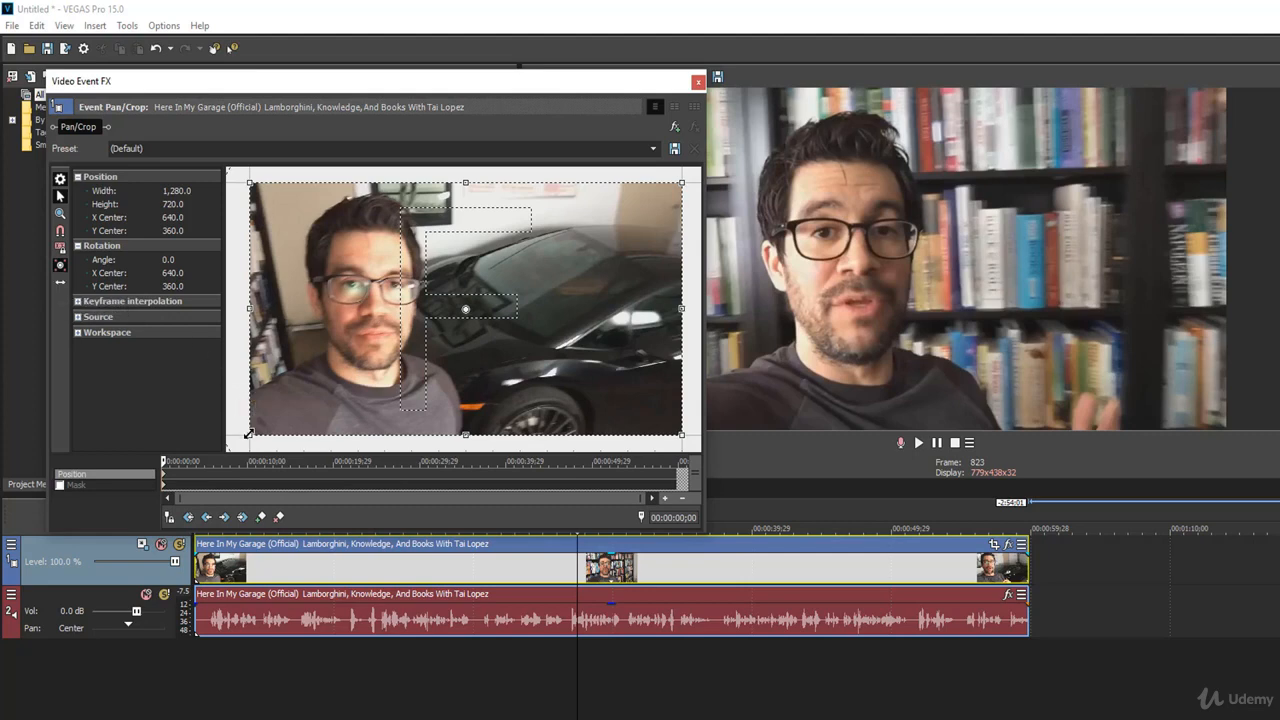
{"action": "left_click_drag", "start_coordinate": [250, 435], "coordinate": [288, 398]}
{"action": "mouse_move", "coordinate": [336, 326]}
{"action": "left_mouse_down"}
{"action": "mouse_move", "coordinate": [411, 326]}
{"action": "mouse_move", "coordinate": [315, 328]}
{"action": "mouse_move", "coordinate": [348, 334]}
{"action": "mouse_move", "coordinate": [336, 314]}
{"action": "left_mouse_up"}
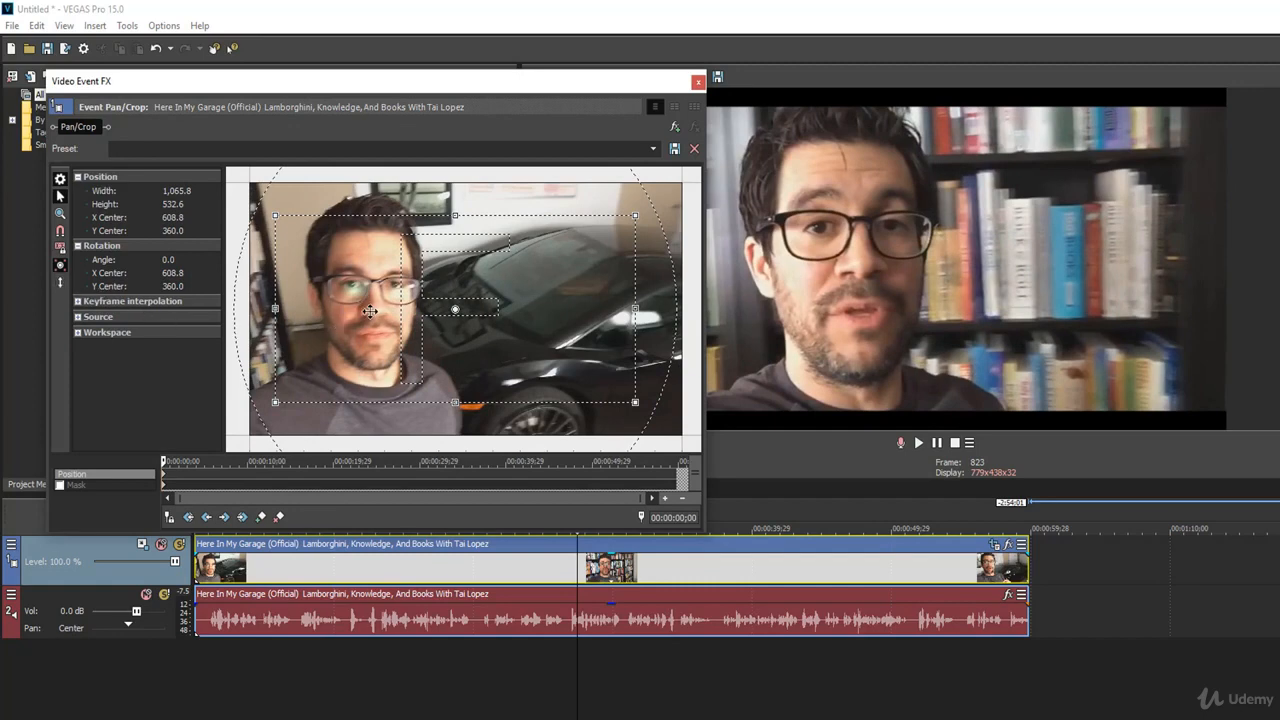
{"action": "mouse_move", "coordinate": [370, 311]}
{"action": "left_mouse_down"}
{"action": "mouse_move", "coordinate": [370, 343]}
{"action": "mouse_move", "coordinate": [370, 282]}
{"action": "mouse_move", "coordinate": [370, 316]}
{"action": "left_mouse_up"}
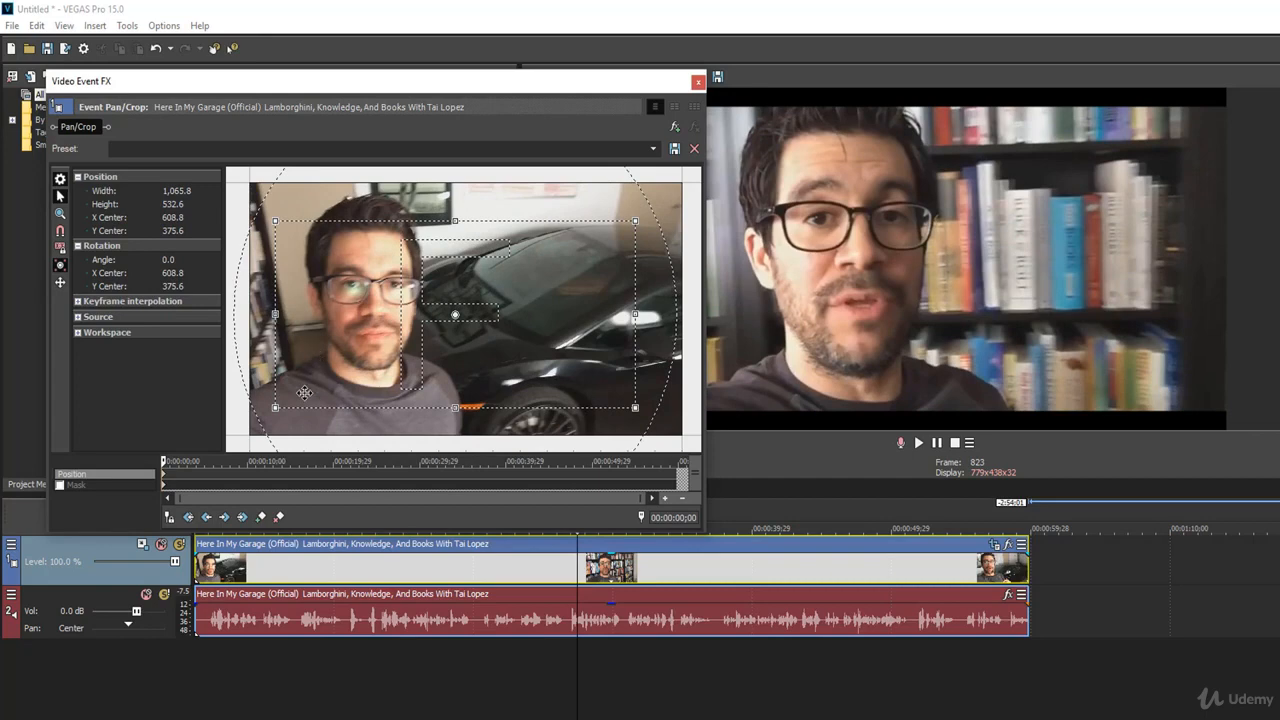
{"action": "right_click", "coordinate": [367, 308]}
{"action": "left_click", "coordinate": [390, 323]}
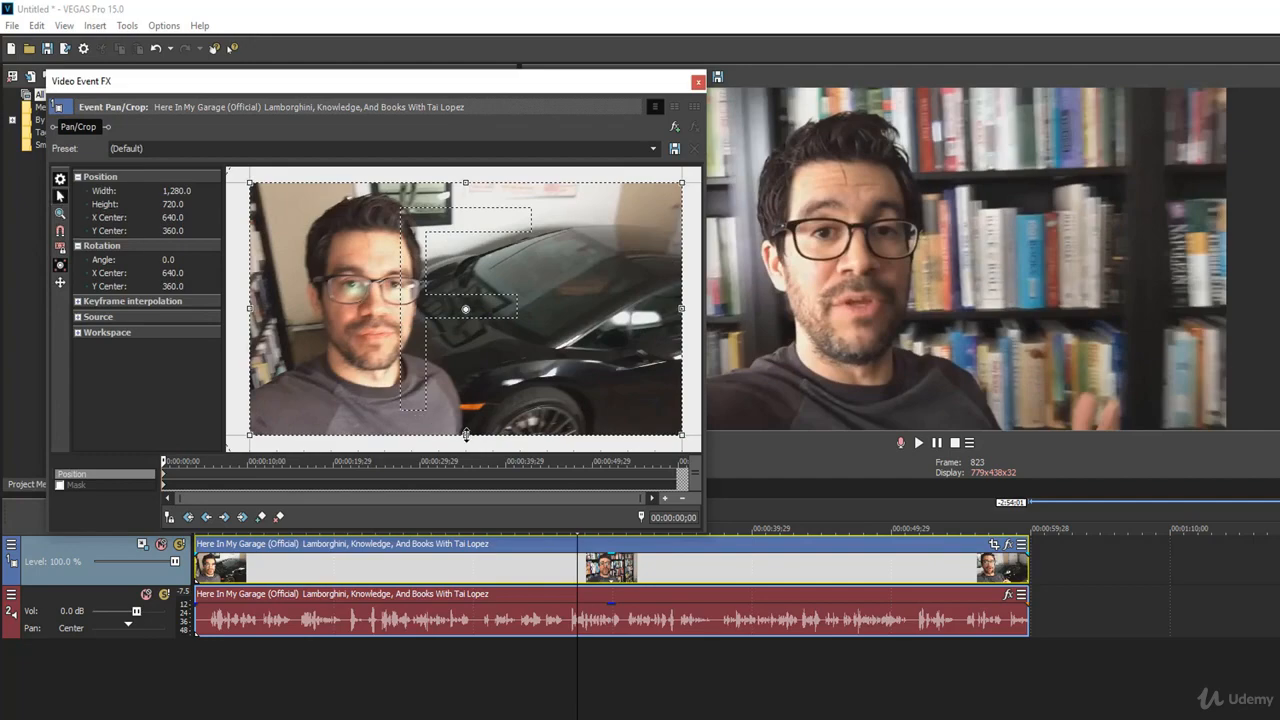
Step: Reduce the crop frame's height to about 519 at the full 1,280 width to letterbox the clip, and close the Pan/Crop settings
{"action": "left_click_drag", "start_coordinate": [465, 434], "coordinate": [466, 406]}
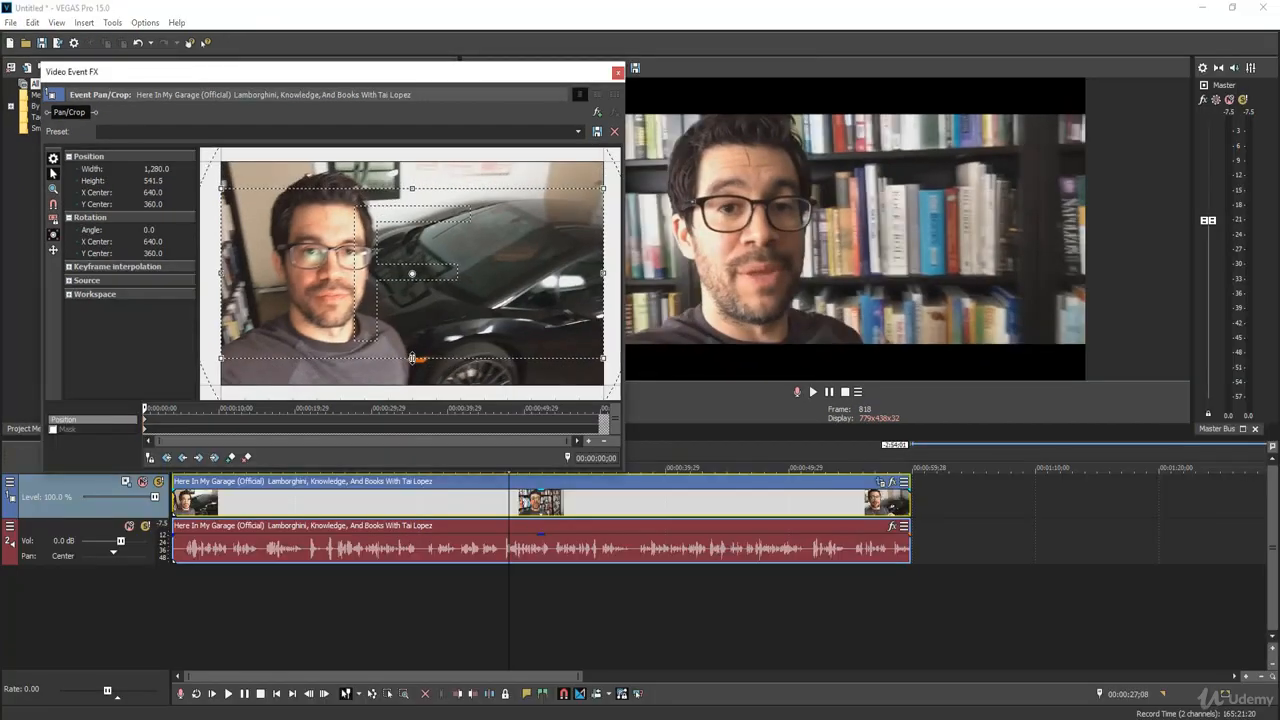
{"action": "left_click_drag", "start_coordinate": [412, 358], "coordinate": [412, 355]}
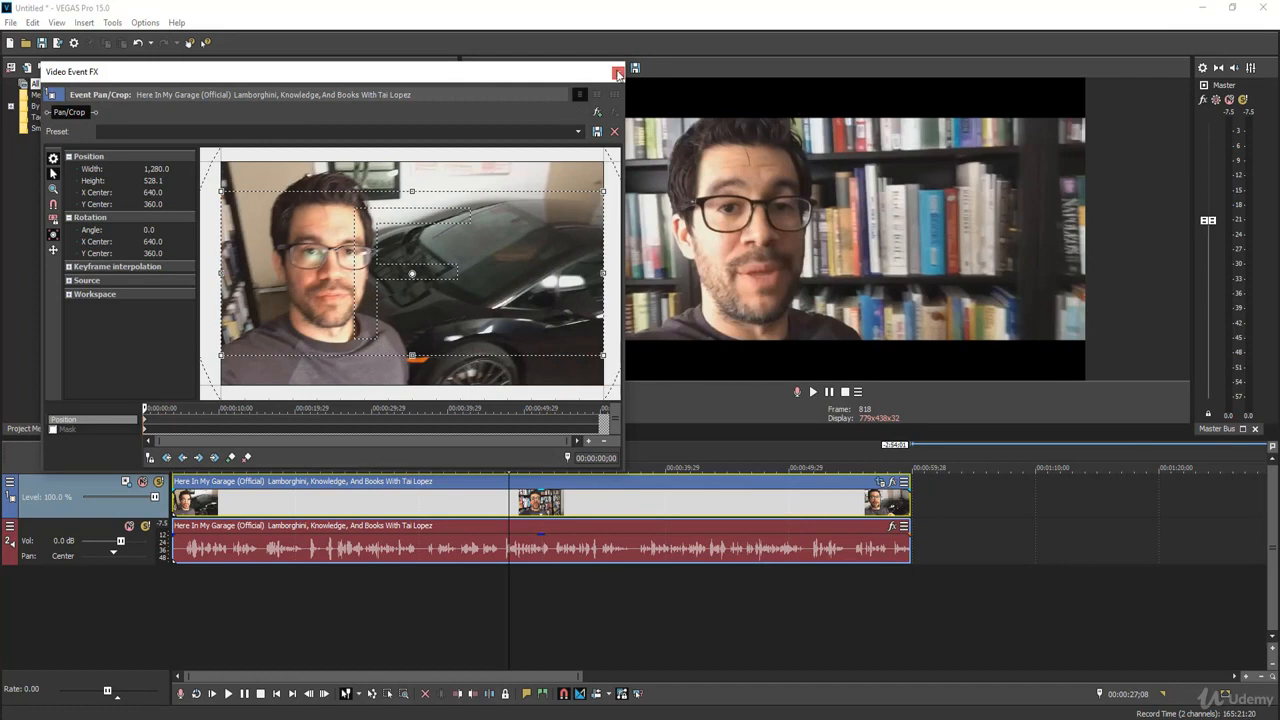
{"action": "left_click_drag", "start_coordinate": [412, 355], "coordinate": [412, 352]}
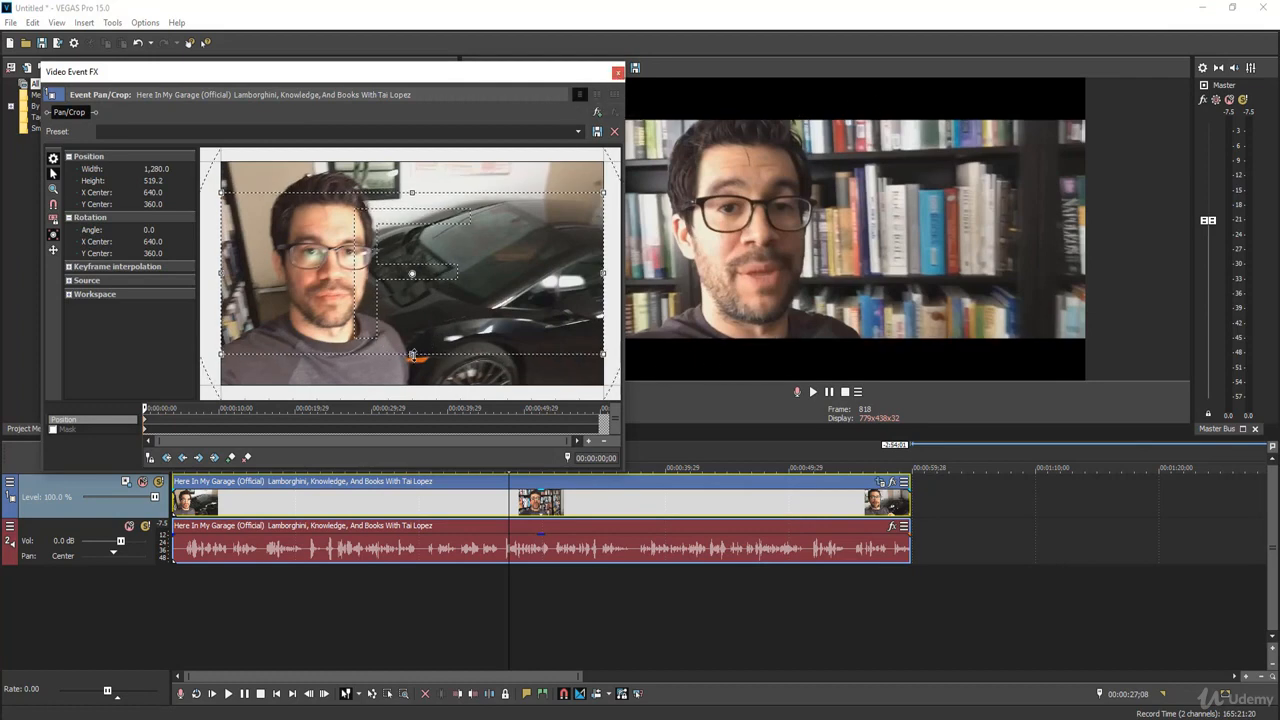
{"action": "left_click", "coordinate": [618, 72]}
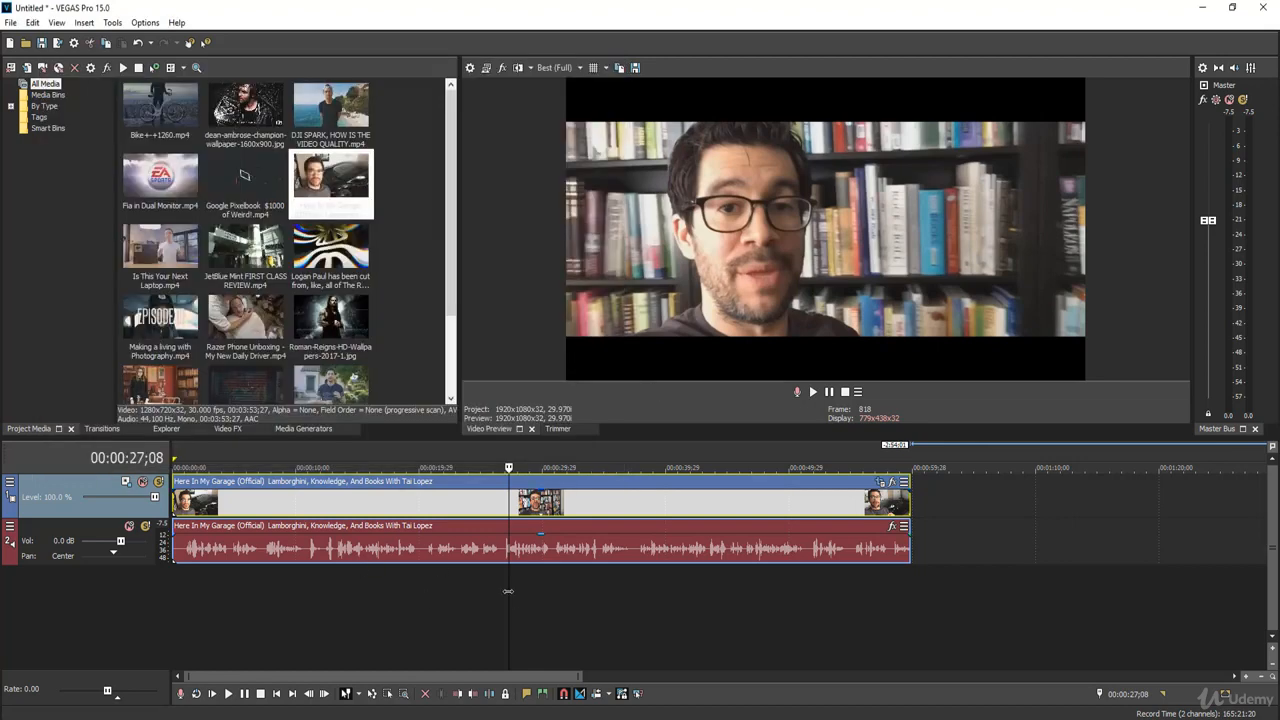
Step: Insert a new video track above the clip and add a text media event to it
{"action": "right_click", "coordinate": [377, 619]}
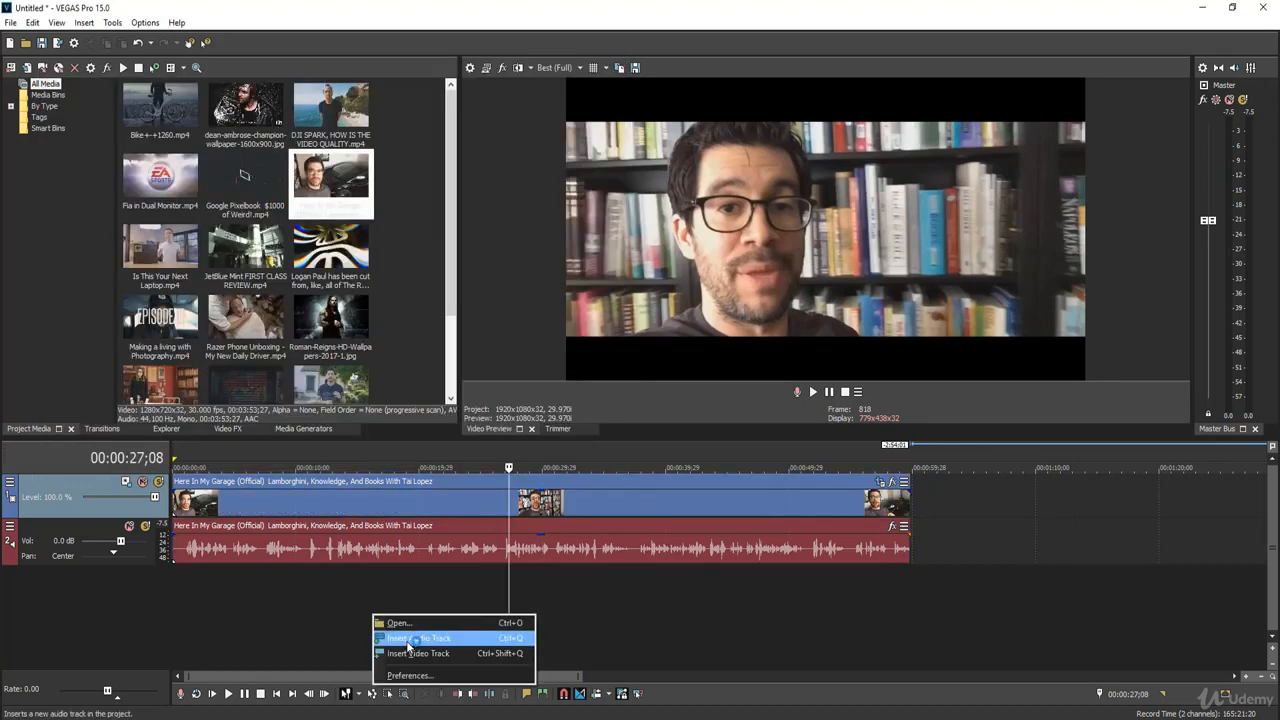
{"action": "left_click", "coordinate": [446, 653]}
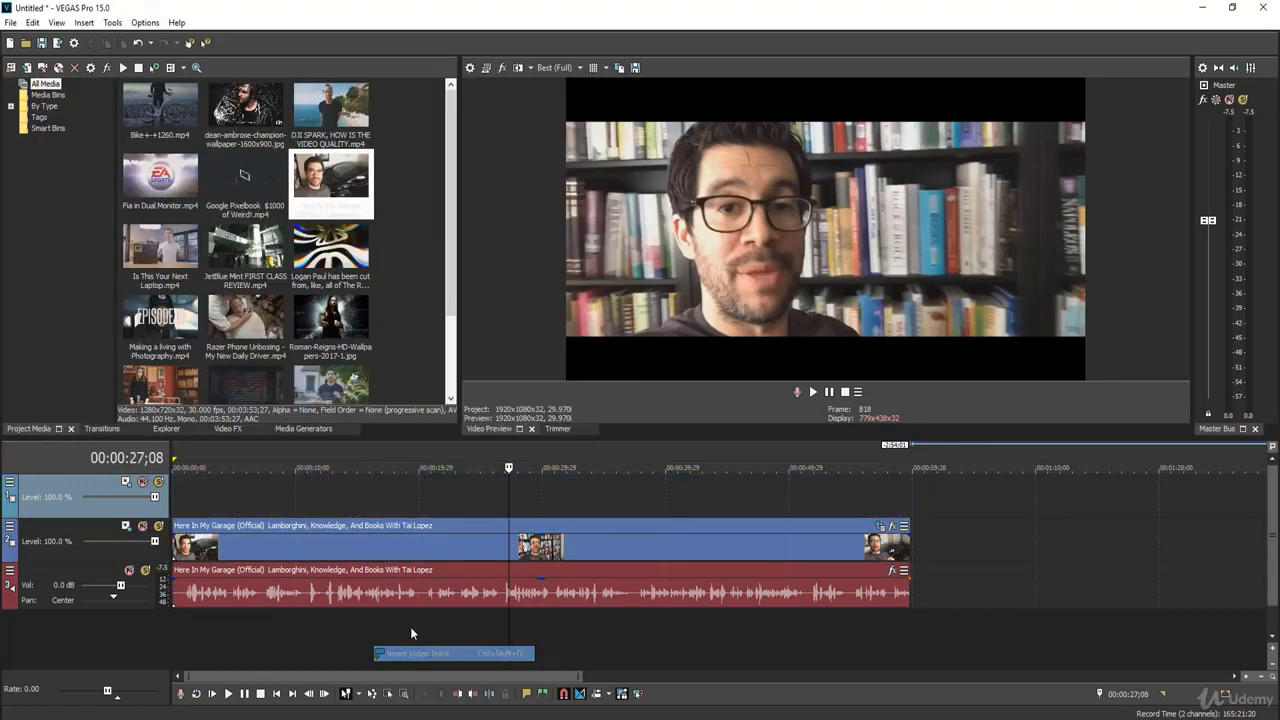
{"action": "right_click", "coordinate": [288, 496]}
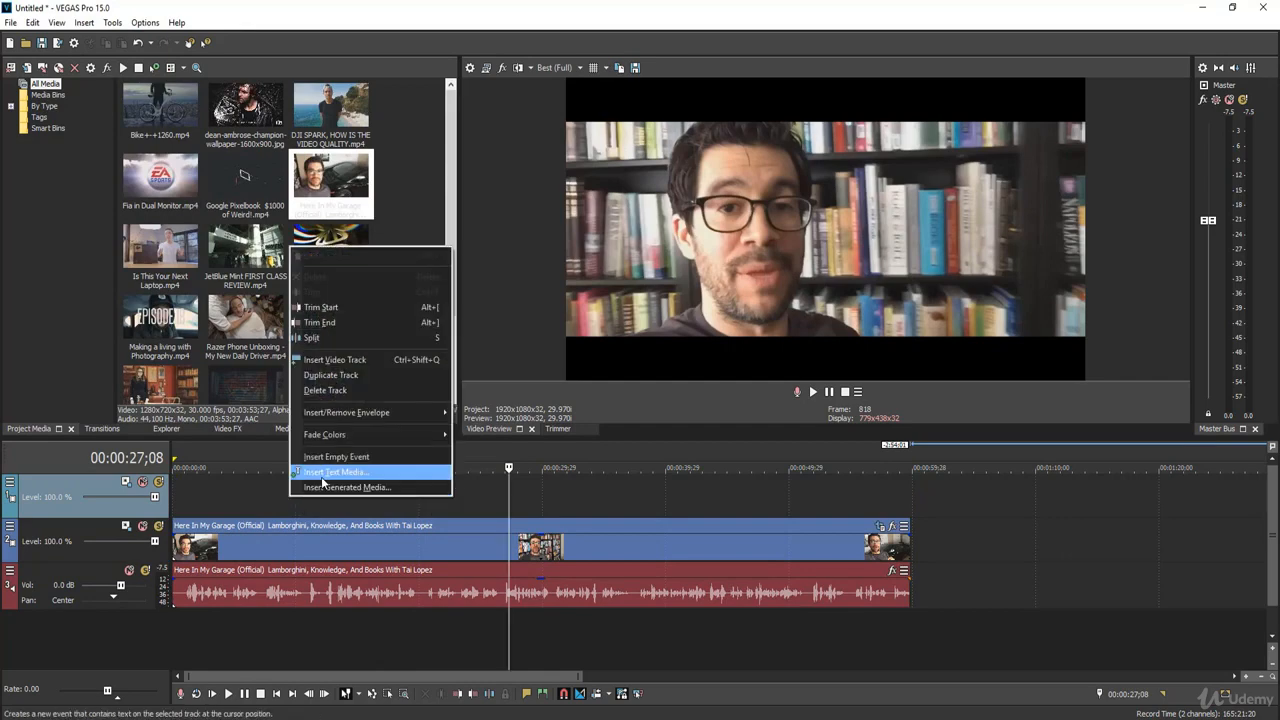
{"action": "left_click", "coordinate": [321, 476]}
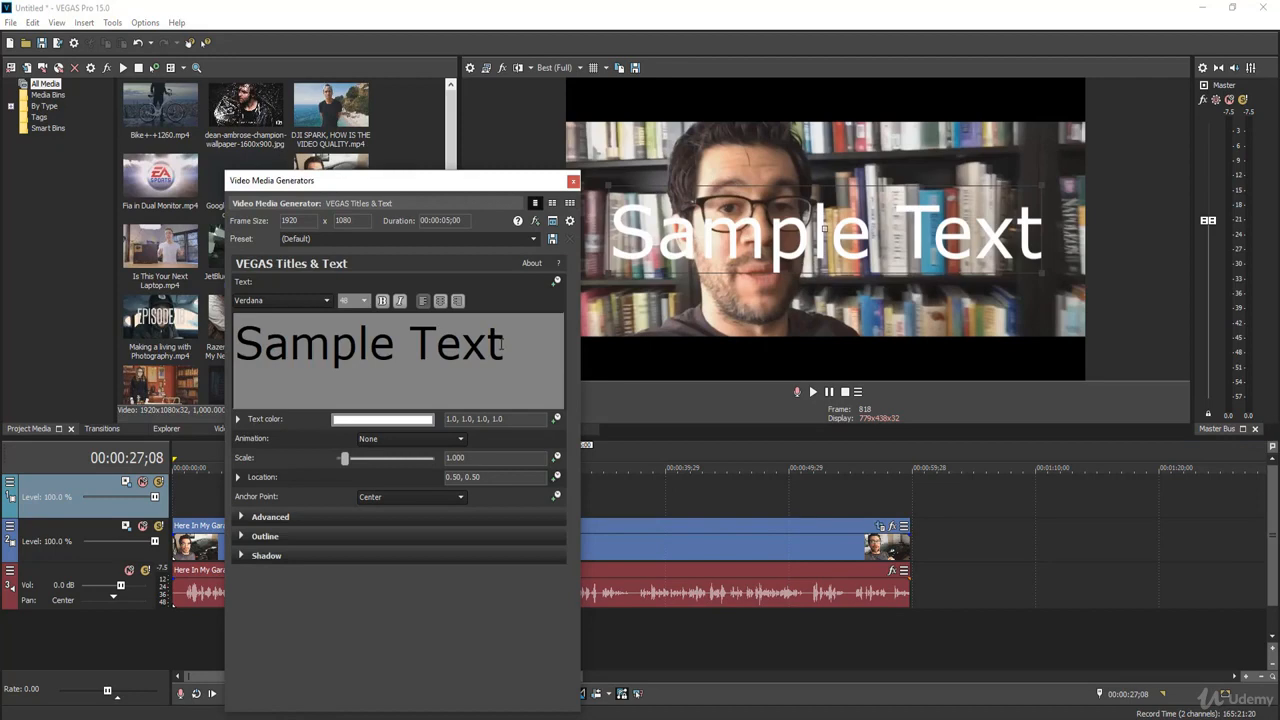
Step: Replace the sample text in the title generator with "Knowledge Is Power"
{"action": "left_click_drag", "start_coordinate": [505, 344], "coordinate": [238, 346]}
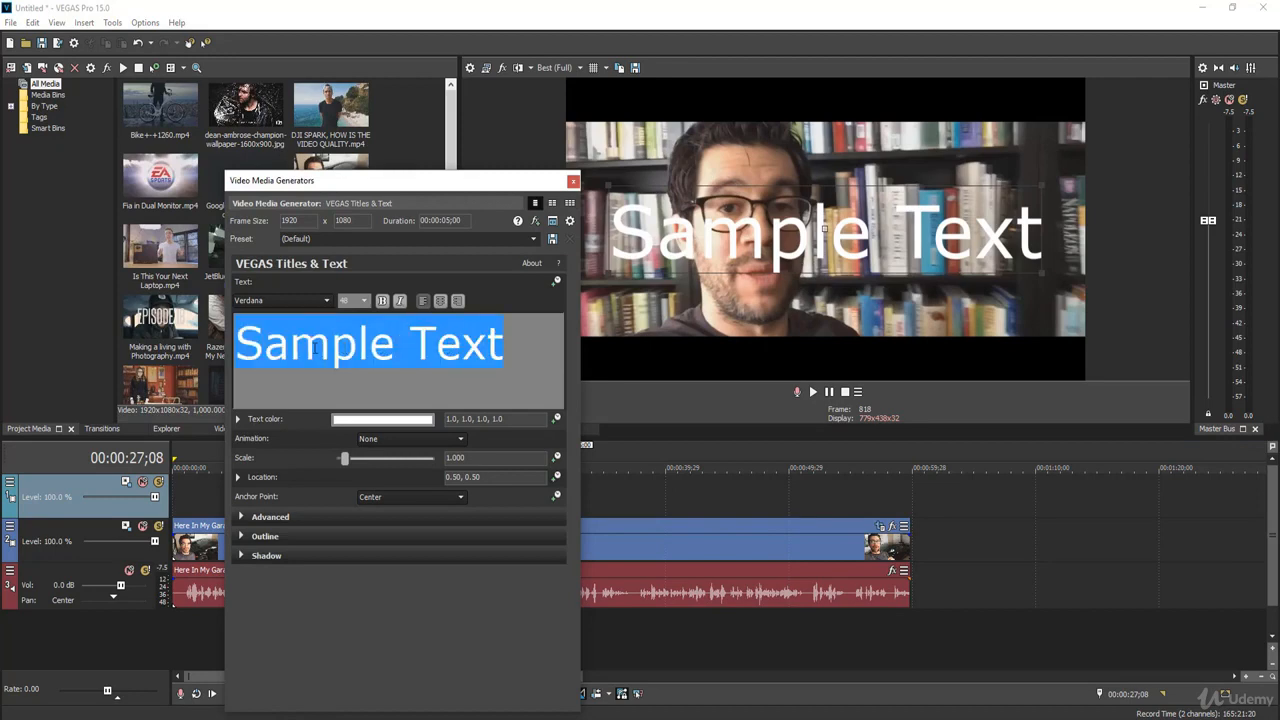
{"action": "key", "text": "BackSpace"}
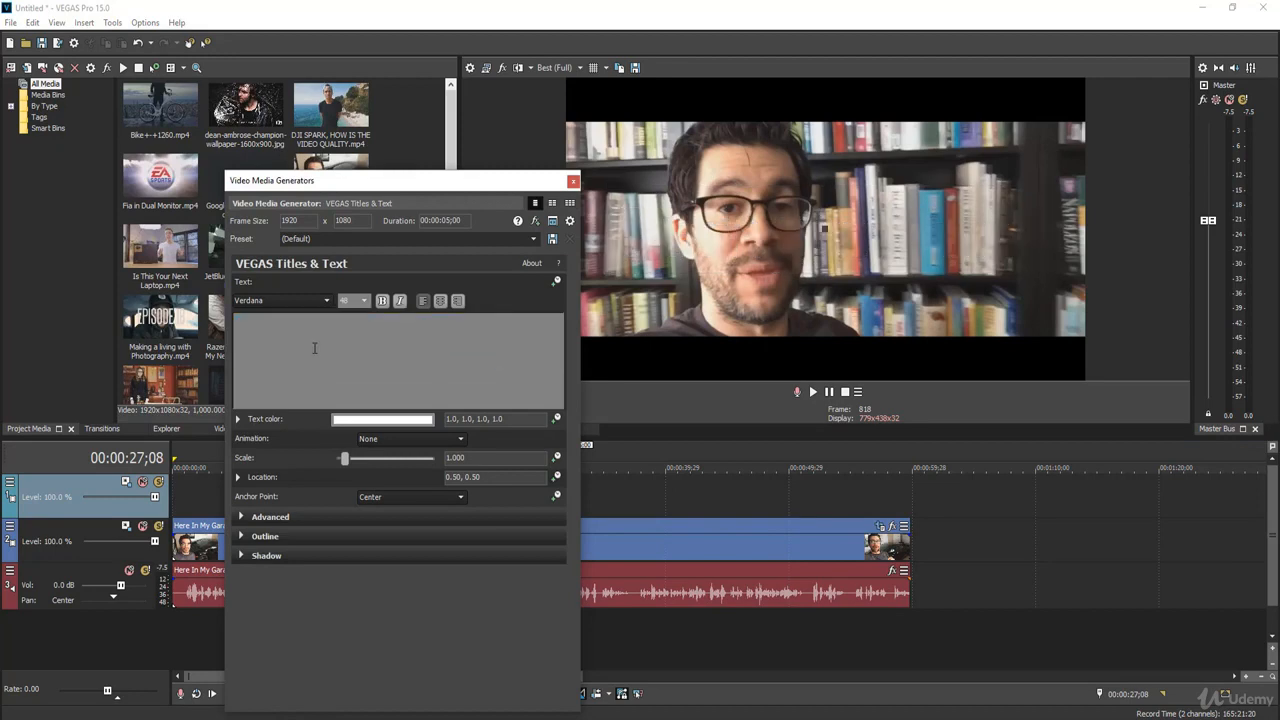
{"action": "type", "text": "Knowledg"}
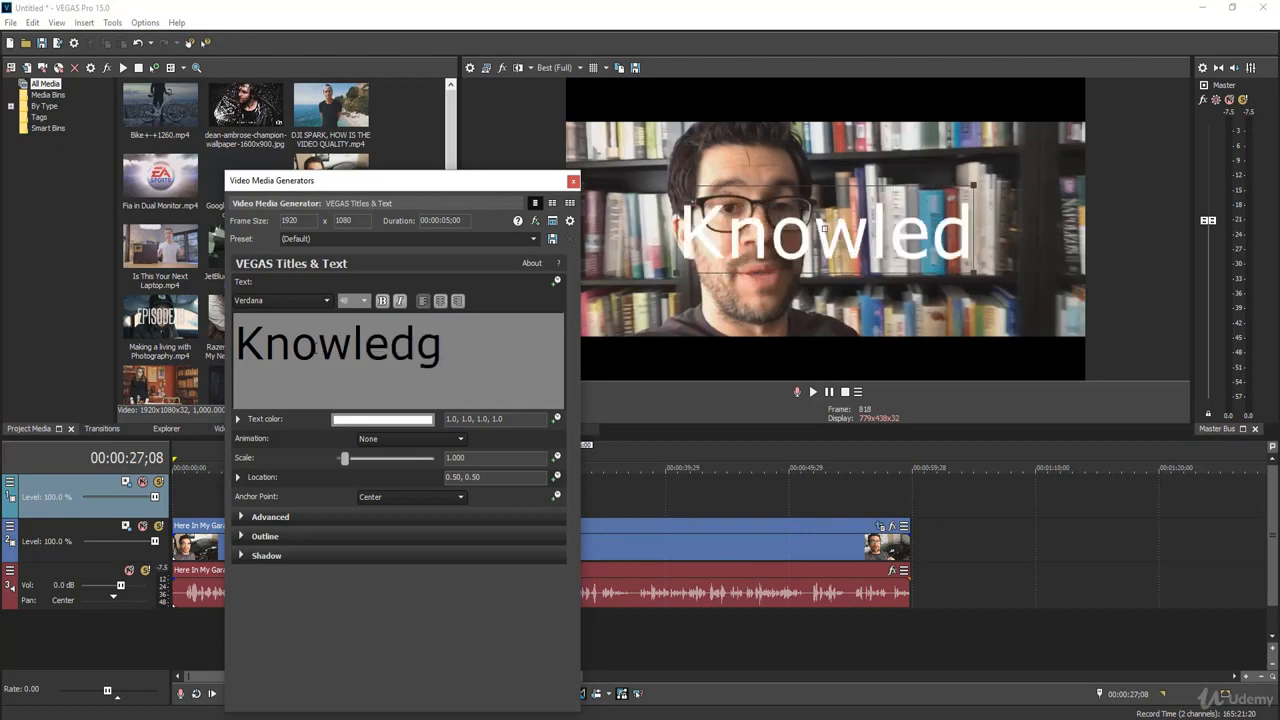
{"action": "type", "text": "e Is Power"}
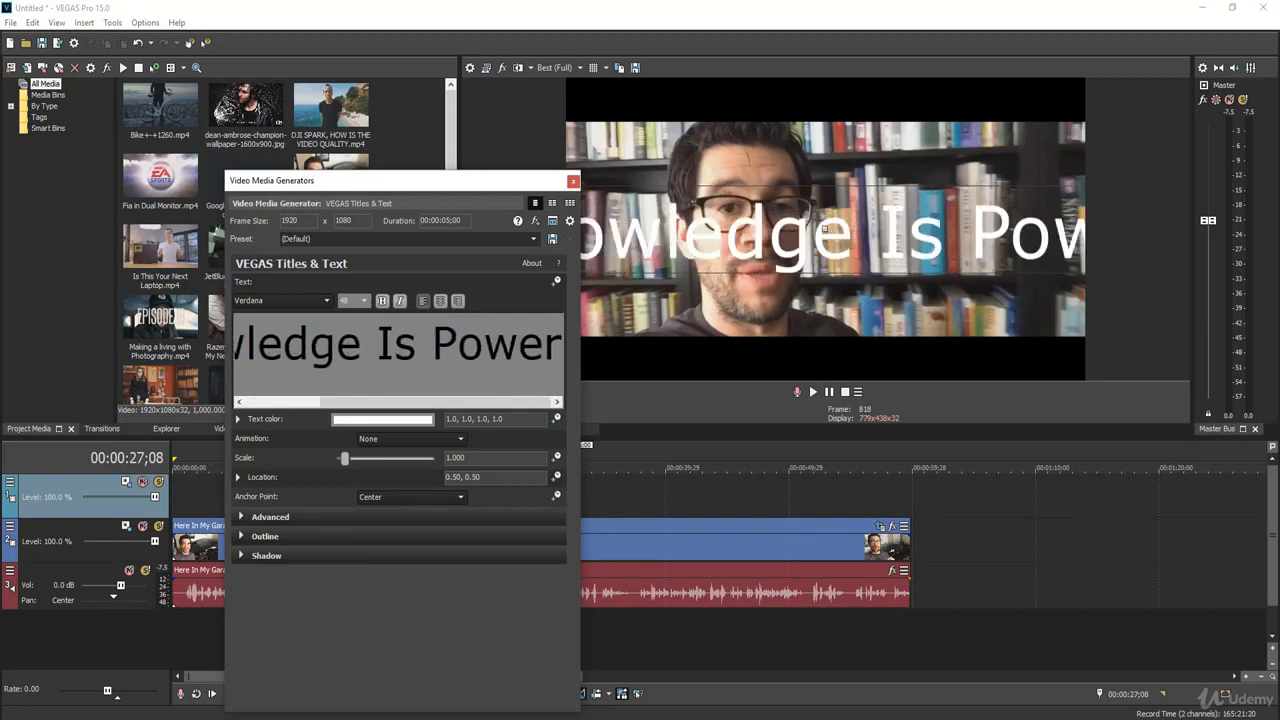
Step: Set the whole "Knowledge Is Power" title to font size 22 and the American Captain font
{"action": "key", "text": "ctrl+a"}
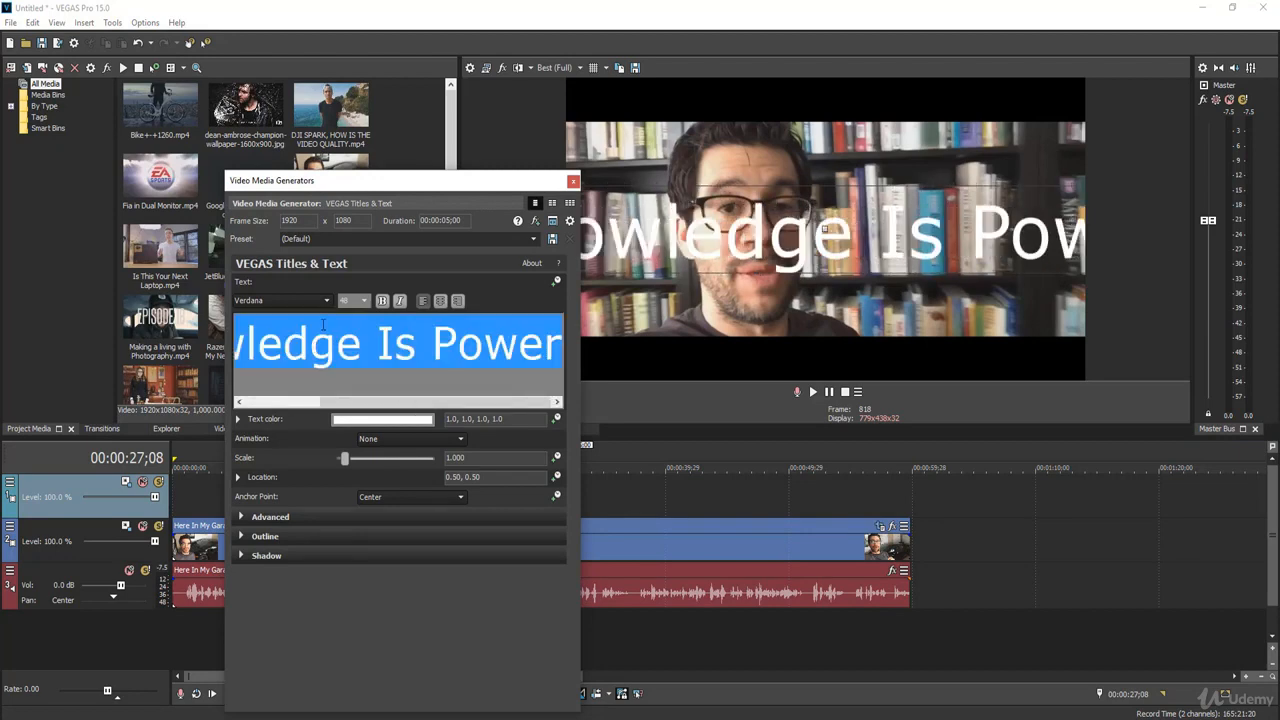
{"action": "left_click", "coordinate": [365, 301]}
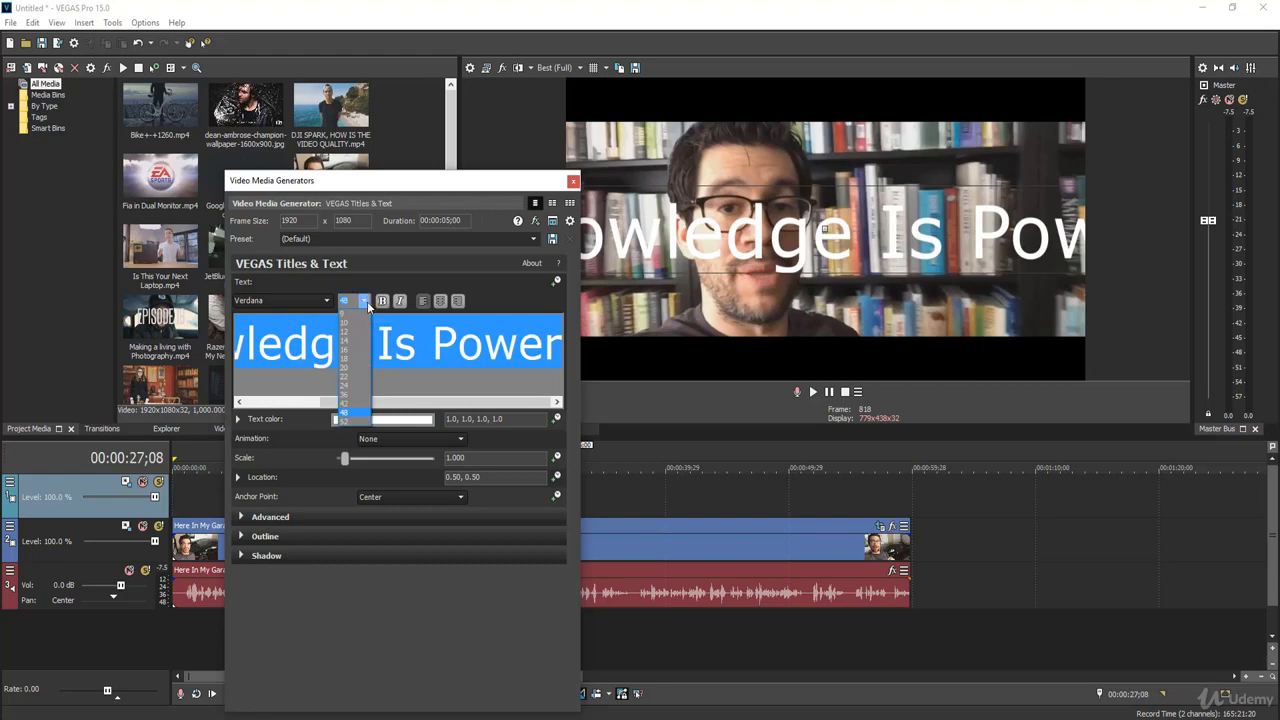
{"action": "left_click", "coordinate": [351, 378]}
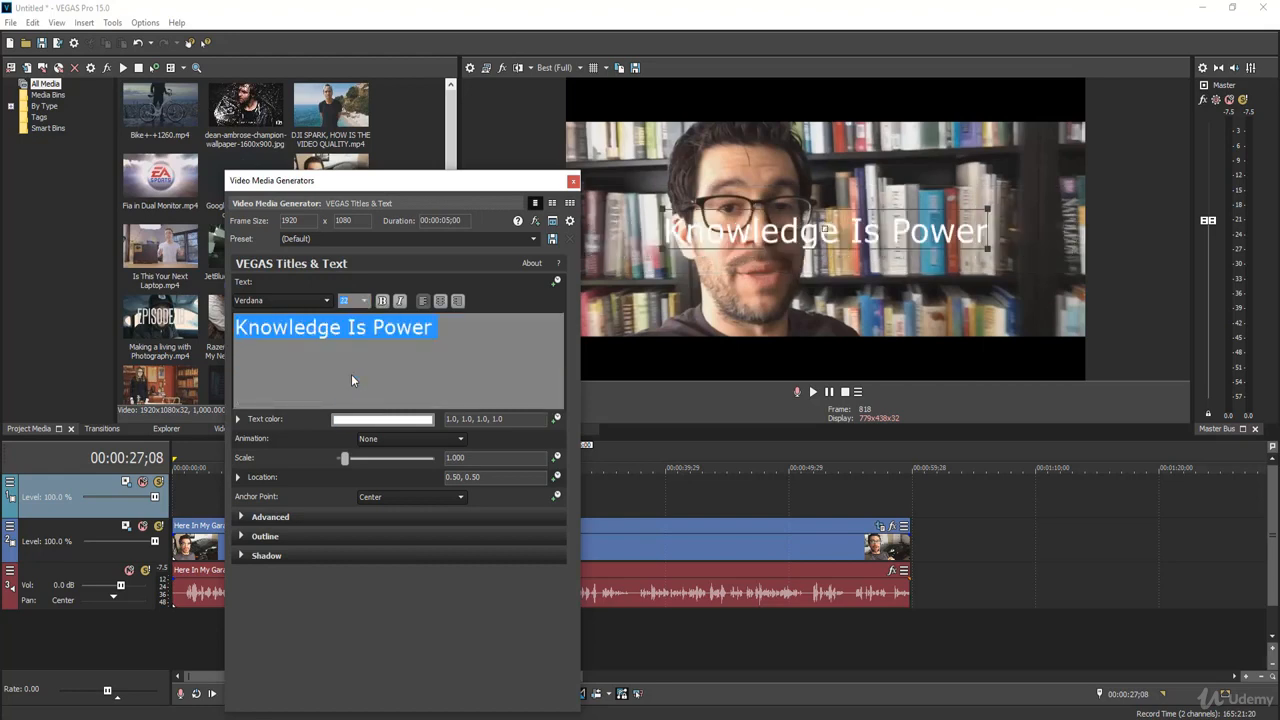
{"action": "left_click", "coordinate": [326, 300]}
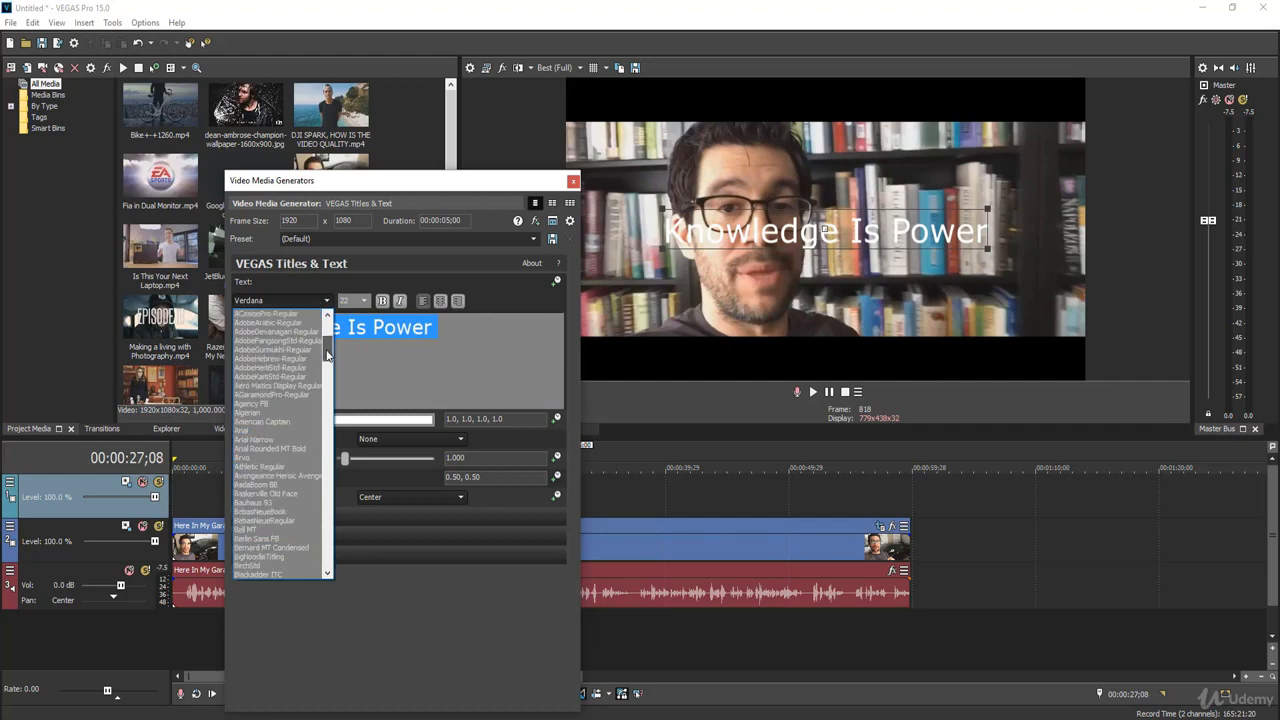
{"action": "left_click", "coordinate": [295, 422]}
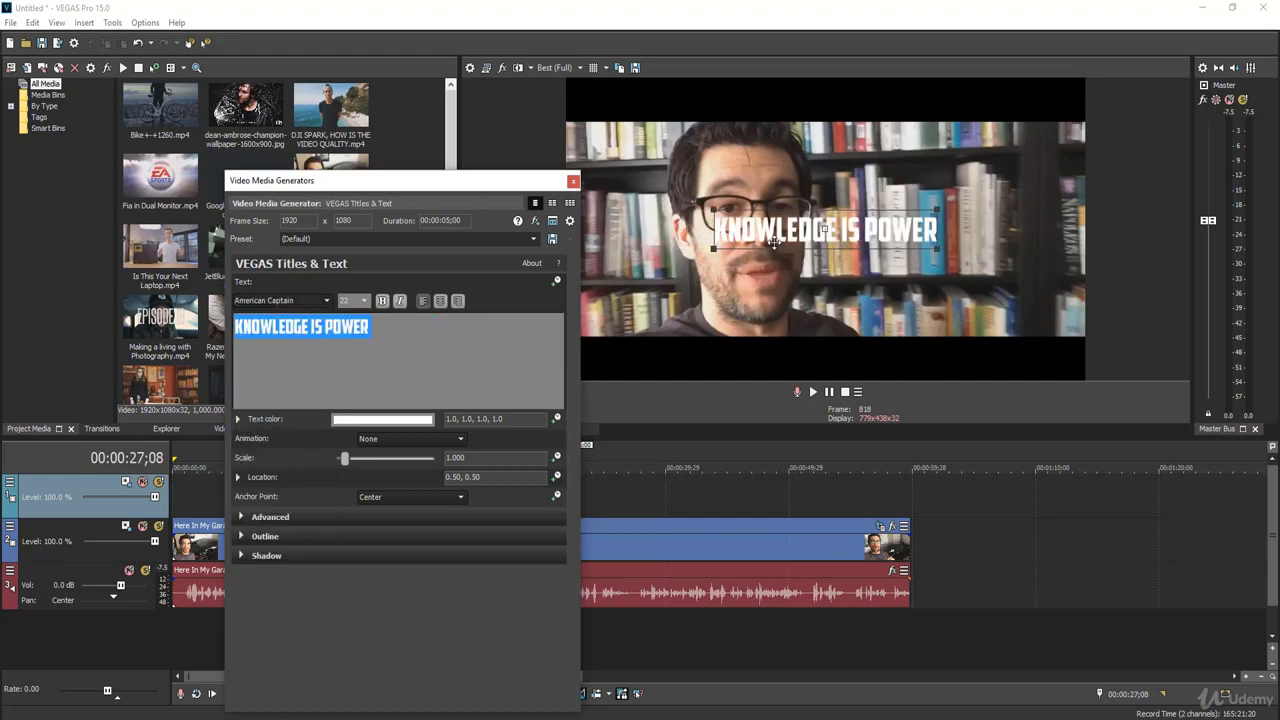
Step: Fit the "Knowledge Is Power" title, slightly enlarged, into the black bar above the picture and extend its event across the clip's full length
{"action": "left_click_drag", "start_coordinate": [774, 242], "coordinate": [790, 103]}
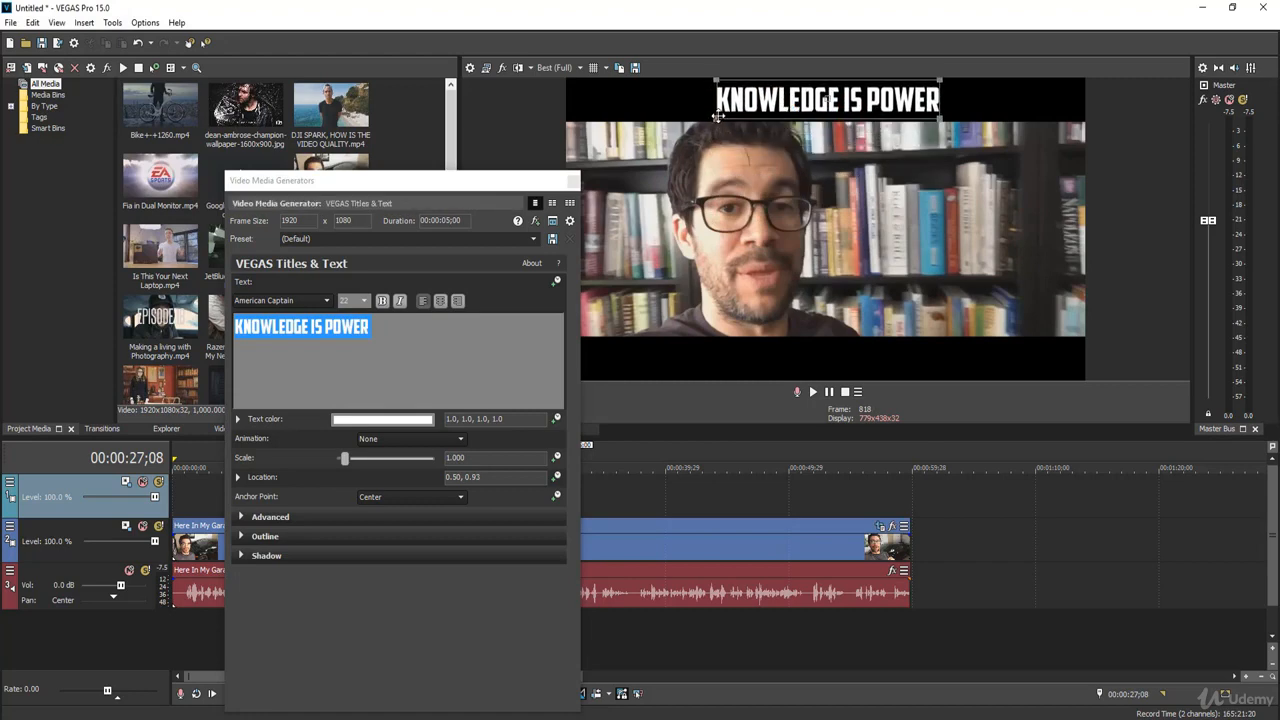
{"action": "left_click_drag", "start_coordinate": [711, 117], "coordinate": [679, 130]}
{"action": "left_click", "coordinate": [573, 181]}
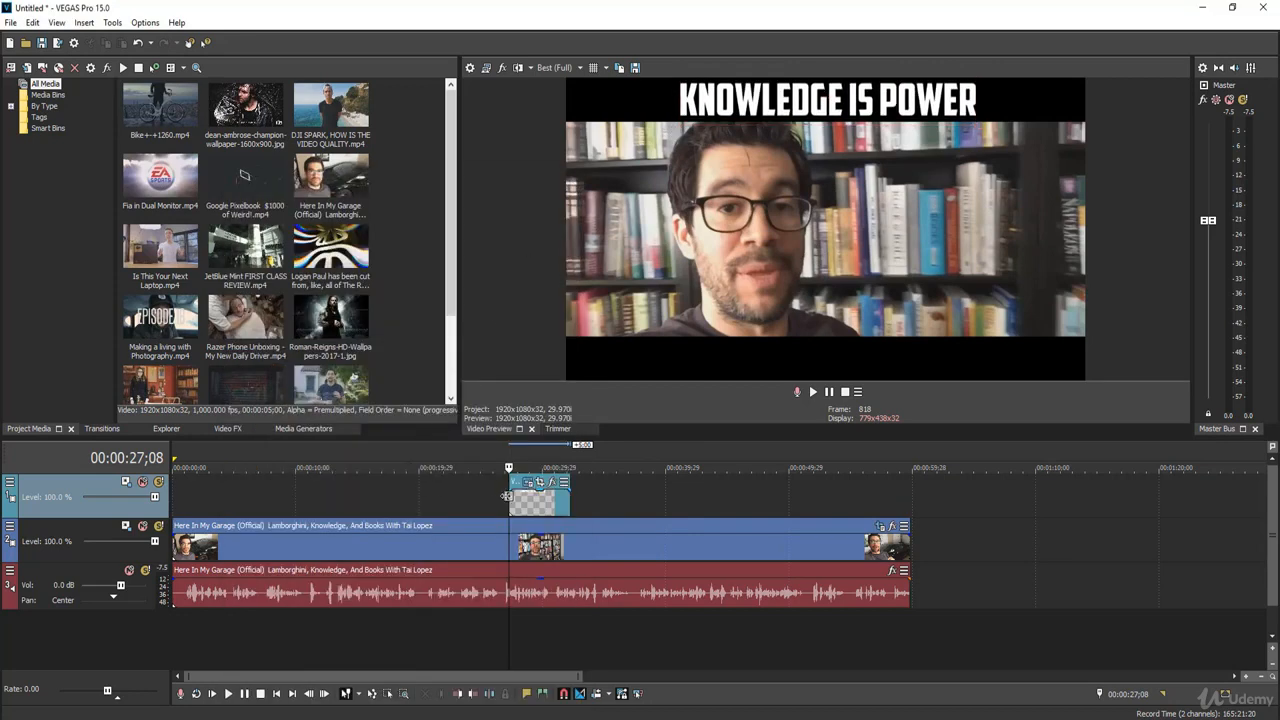
{"action": "left_click_drag", "start_coordinate": [509, 497], "coordinate": [174, 497]}
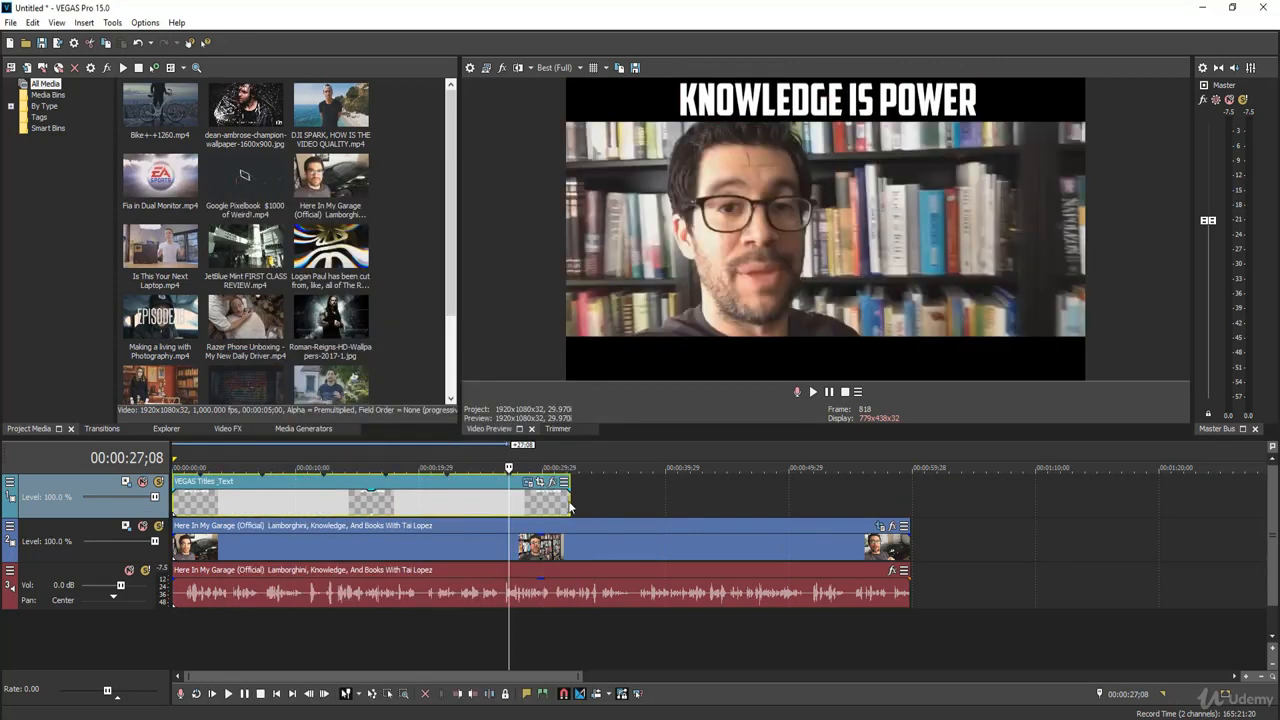
{"action": "left_click_drag", "start_coordinate": [573, 500], "coordinate": [910, 500]}
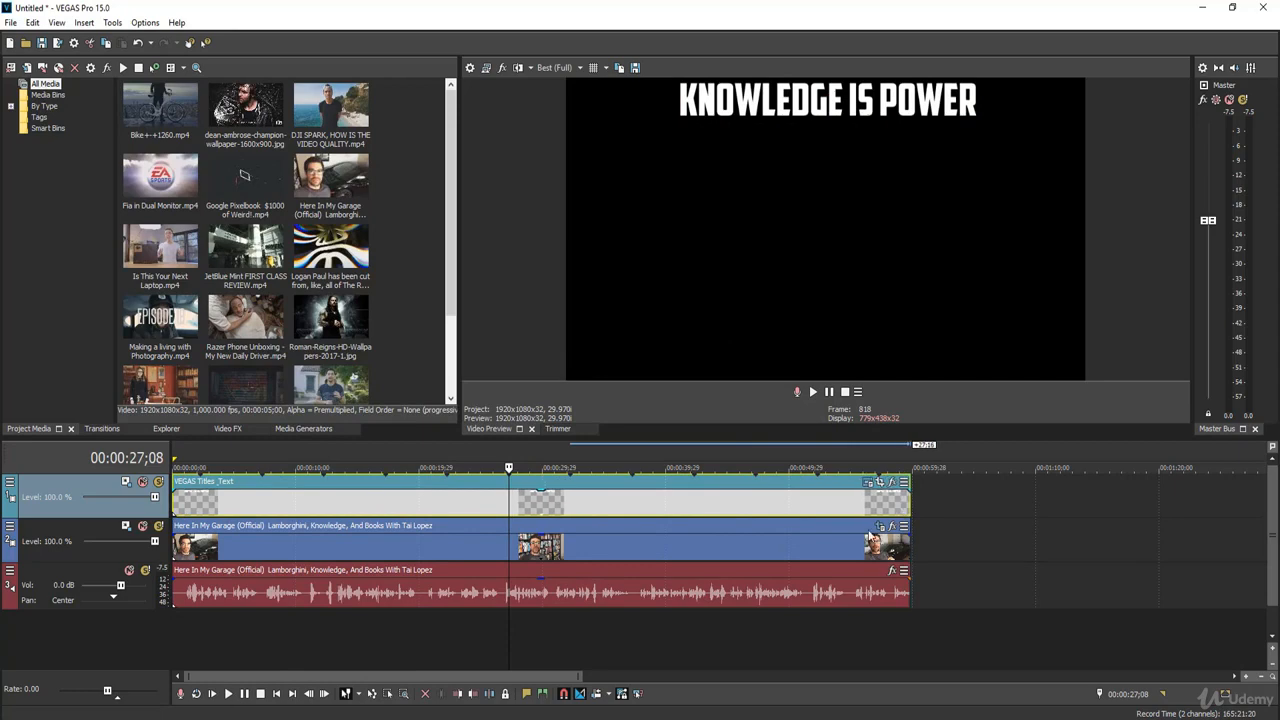
Step: Insert another video track above the first title and add a text media event to it
{"action": "key", "text": "ctrl+shift+q"}
{"action": "right_click", "coordinate": [256, 493]}
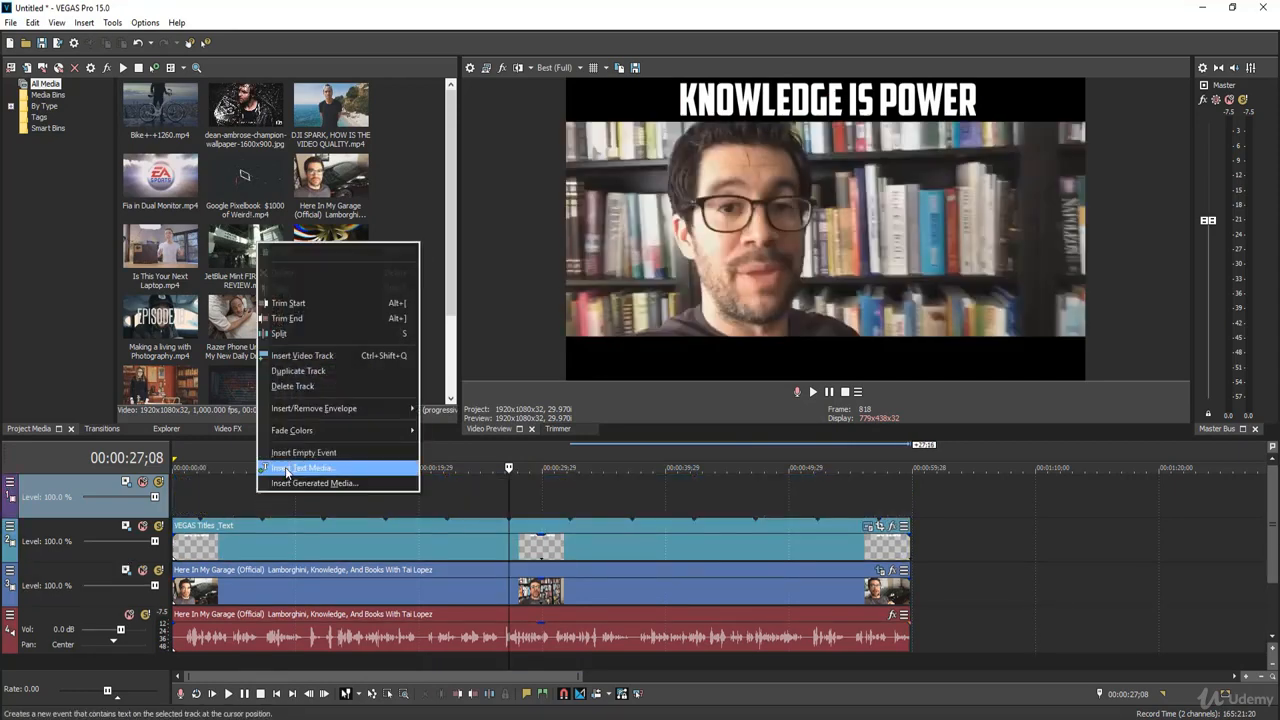
{"action": "left_click", "coordinate": [288, 474]}
Step: Replace the sample text of the second title with "Tai Lopez"
{"action": "left_click_drag", "start_coordinate": [505, 350], "coordinate": [300, 359]}
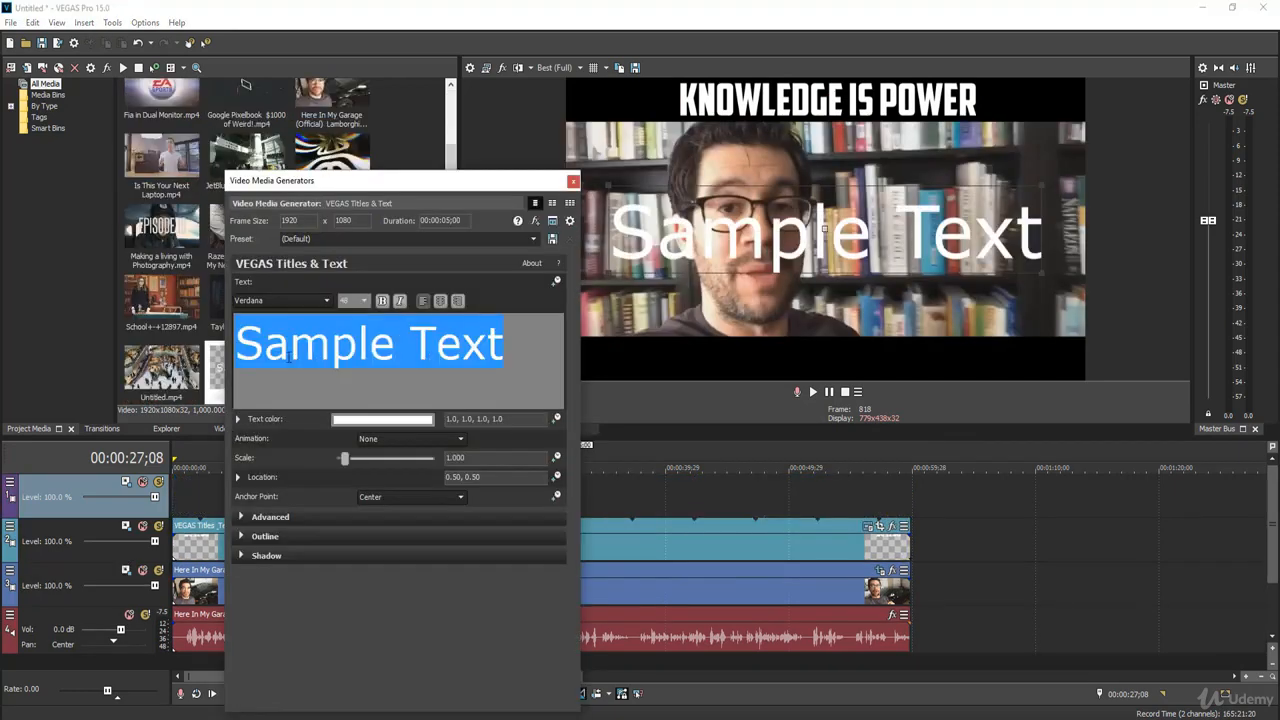
{"action": "key", "text": "BackSpace"}
{"action": "type", "text": "Tai"}
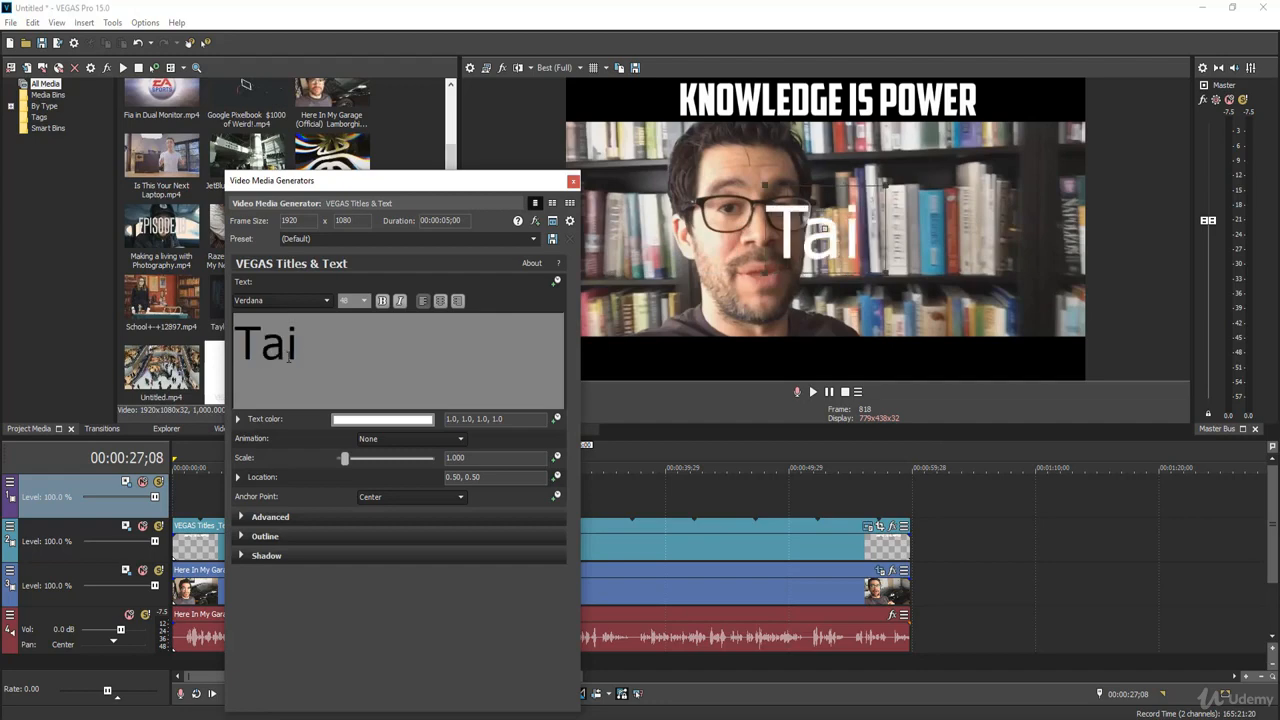
{"action": "type", "text": " Lope"}
{"action": "type", "text": "z"}
Step: Change the font of the entire "Tai Lopez" title to American Captain
{"action": "double_click", "coordinate": [398, 344]}
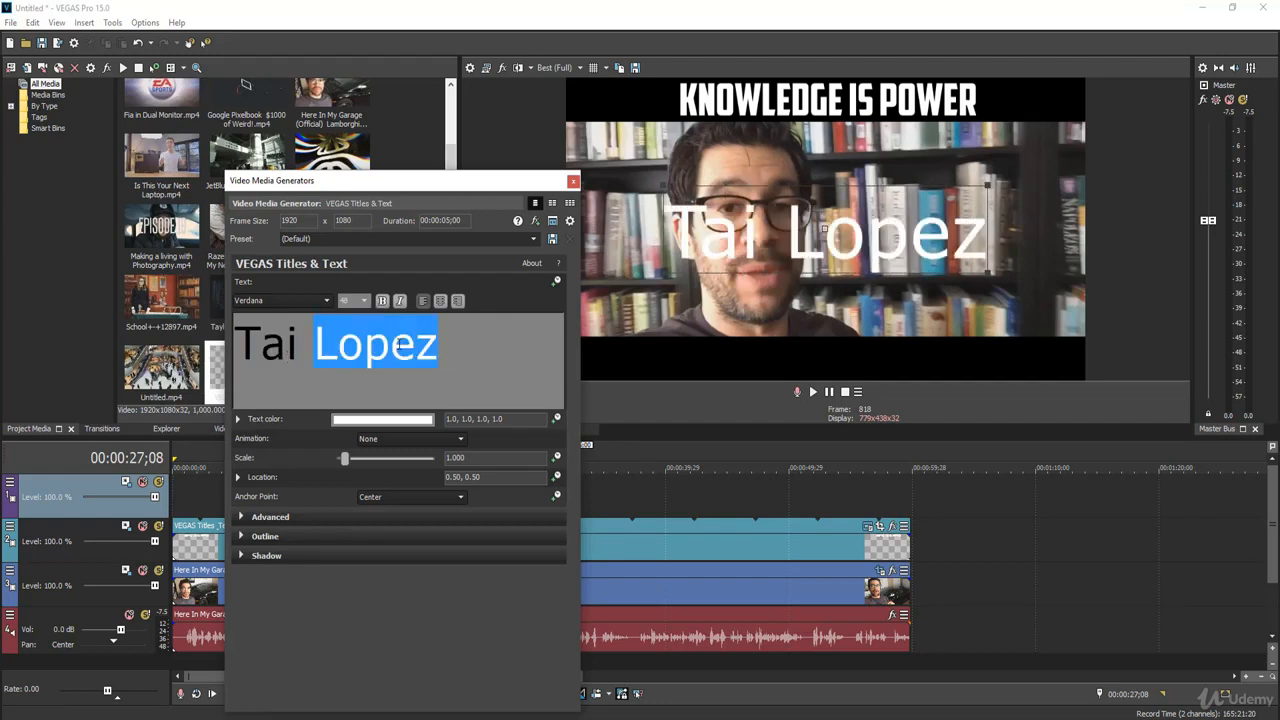
{"action": "left_click", "coordinate": [300, 300]}
{"action": "left_click_drag", "start_coordinate": [336, 558], "coordinate": [338, 357]}
{"action": "left_click", "coordinate": [293, 359]}
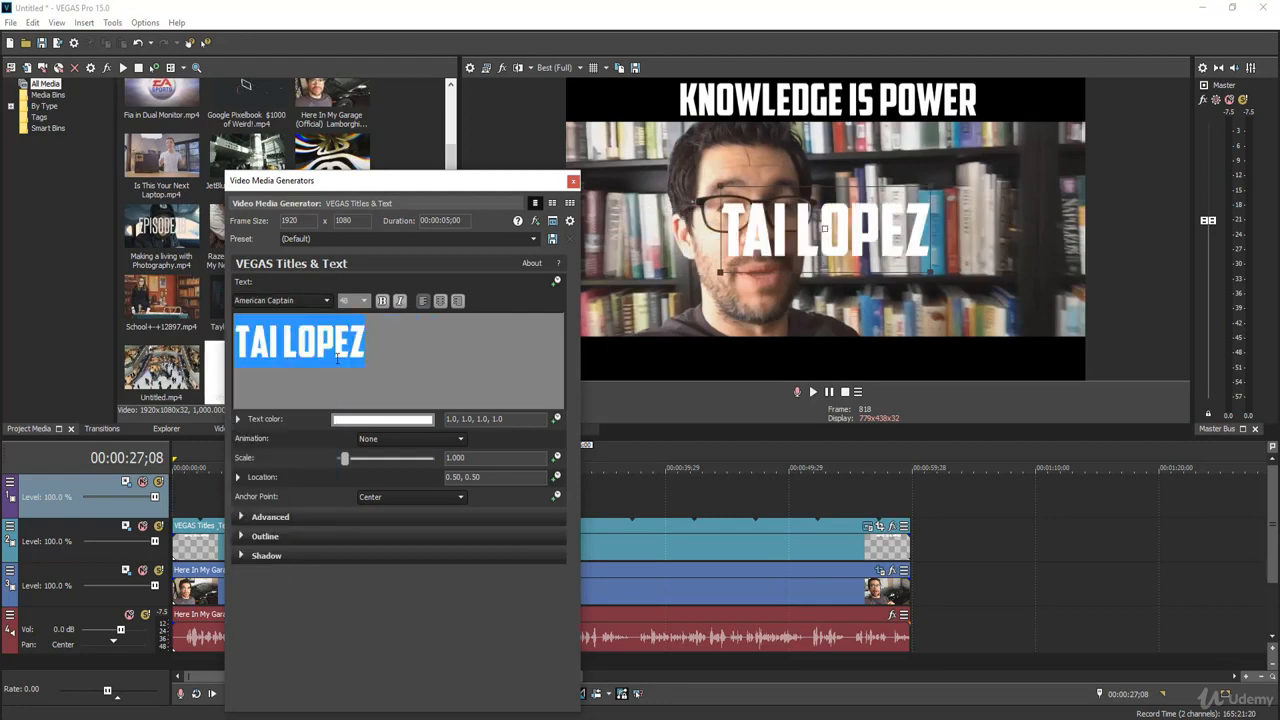
Step: Fit the "Tai Lopez" title, reduced in size, into the black bar below the picture and extend its event across the clip's full length
{"action": "left_click_drag", "start_coordinate": [718, 275], "coordinate": [797, 355]}
{"action": "left_click", "coordinate": [573, 181]}
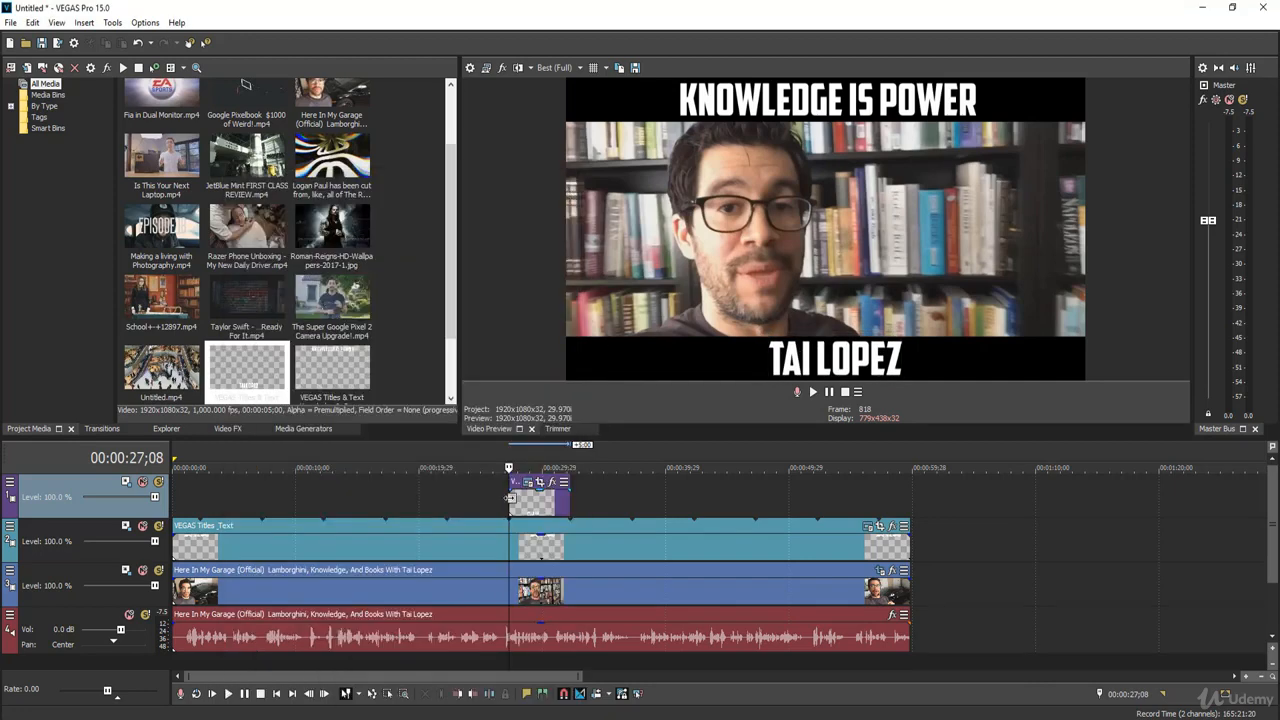
{"action": "left_click_drag", "start_coordinate": [510, 497], "coordinate": [175, 497]}
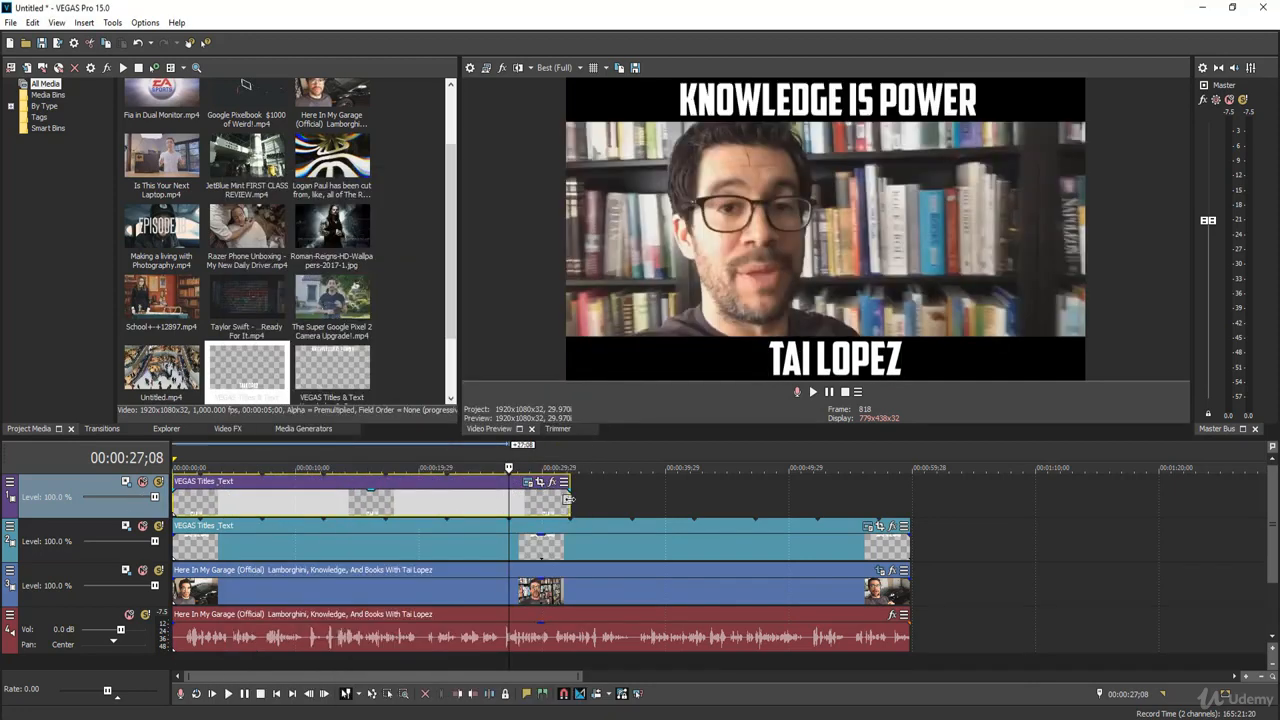
{"action": "left_click_drag", "start_coordinate": [569, 498], "coordinate": [907, 501]}
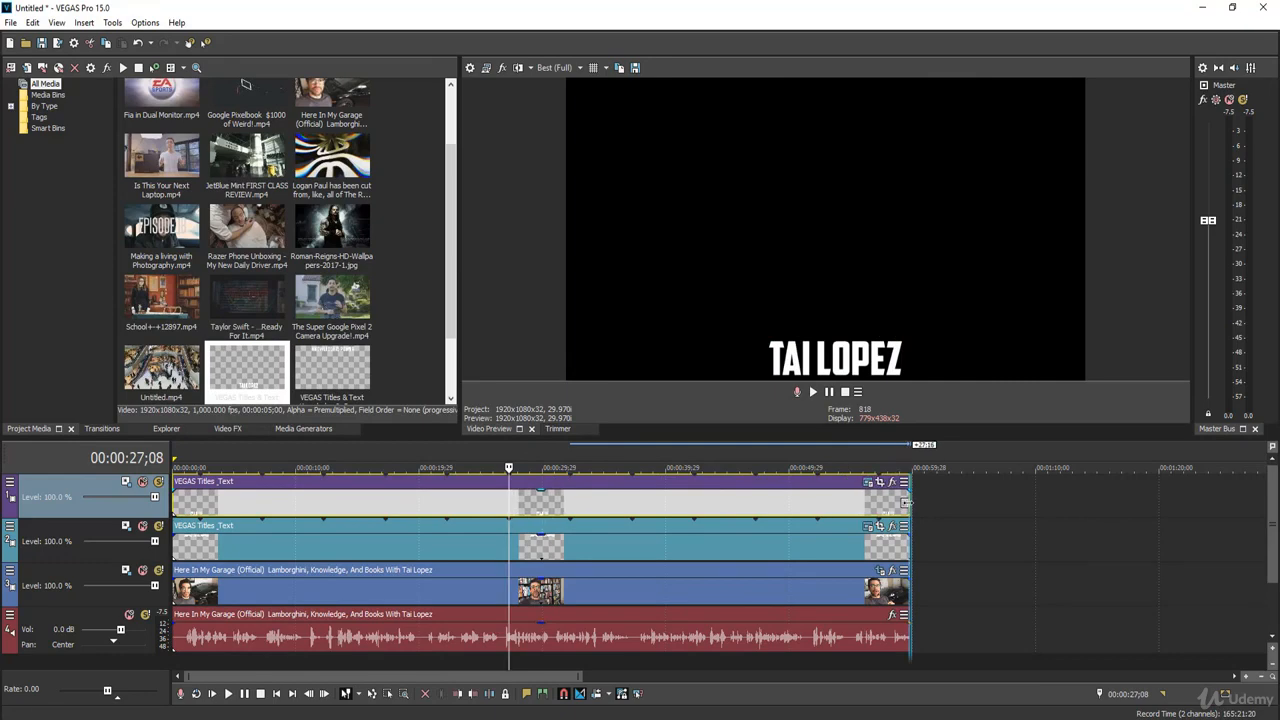
Step: Check the titled clip at several early points, play it back from the start, and pause the playback
{"action": "left_click", "coordinate": [291, 500]}
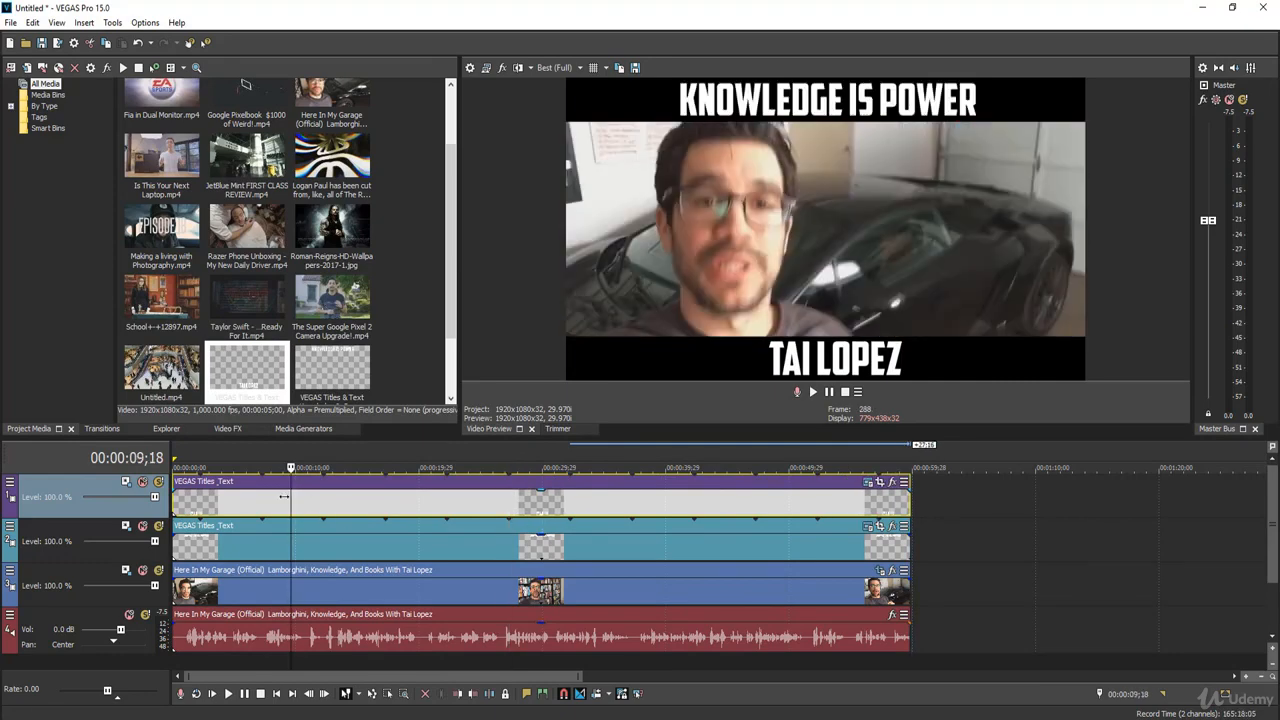
{"action": "left_click", "coordinate": [224, 496]}
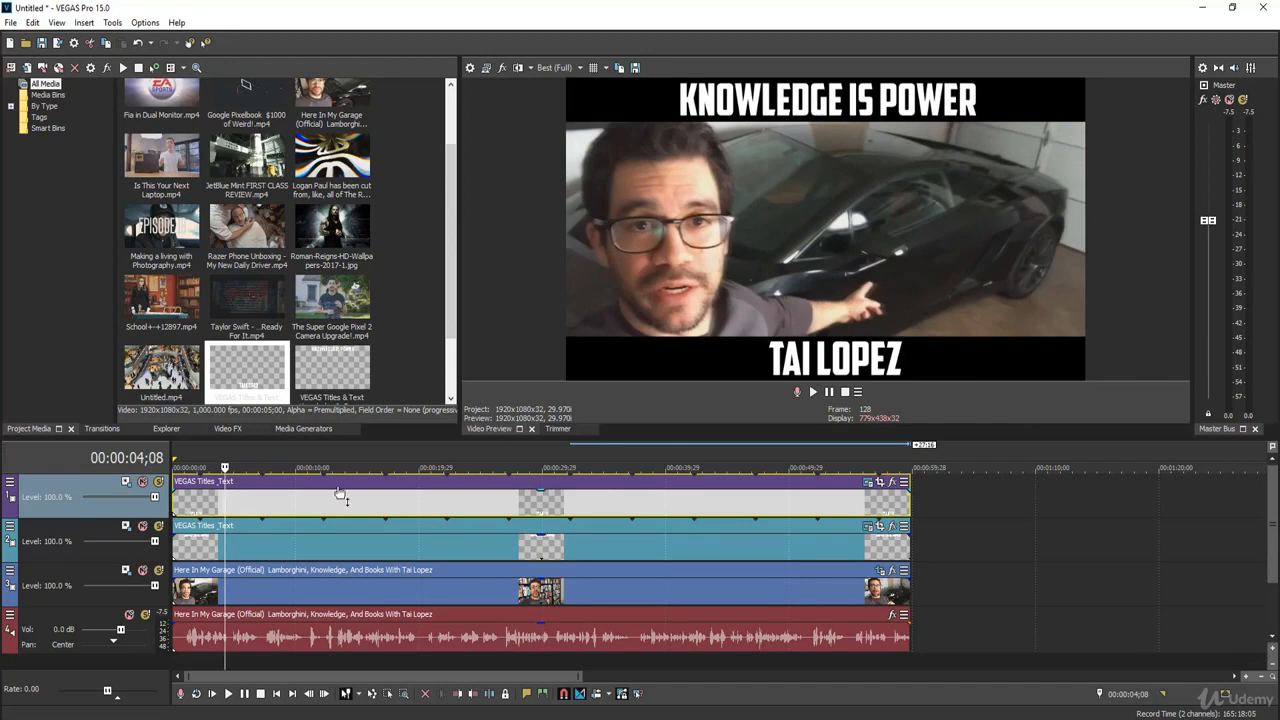
{"action": "left_click", "coordinate": [190, 500]}
{"action": "key", "text": "space"}
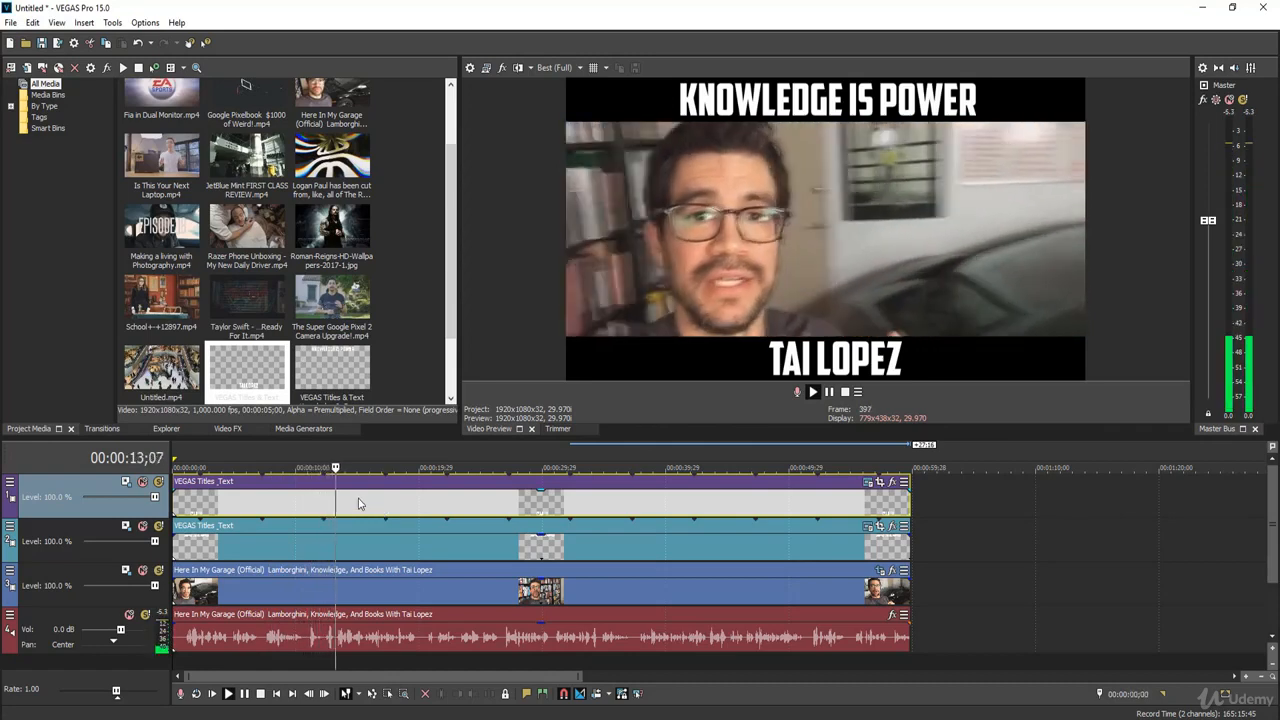
{"action": "key", "text": "Return"}
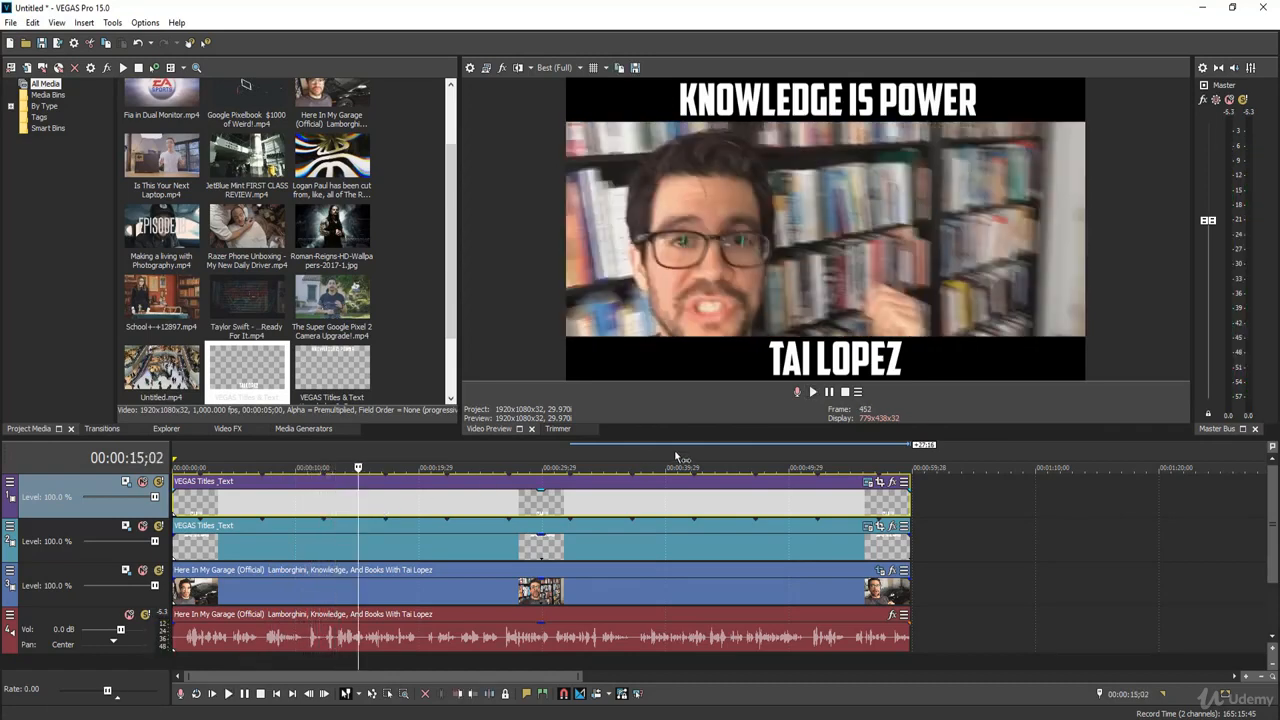